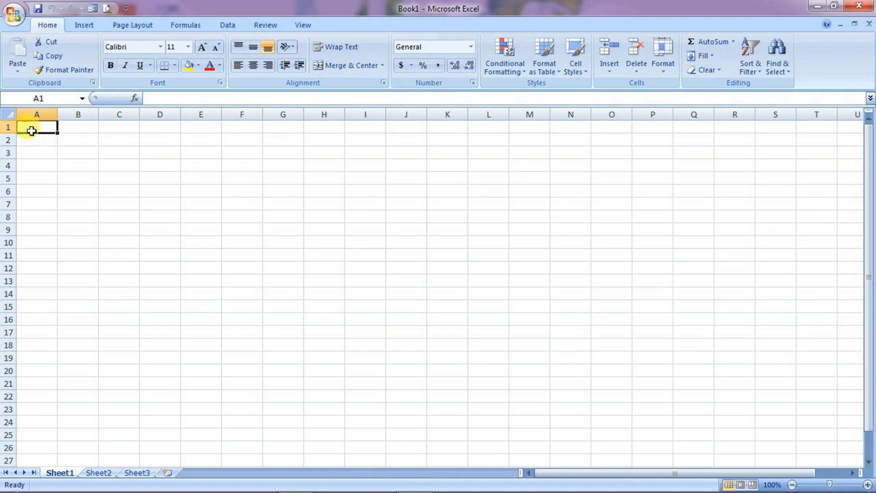
Enter the RTO DATA ENTRY title in A1 and row 2 headings, widening columns A–I to fit
drag(39, 130, 320, 126)
click(37, 128)
text(RTO DATA ENTRY)
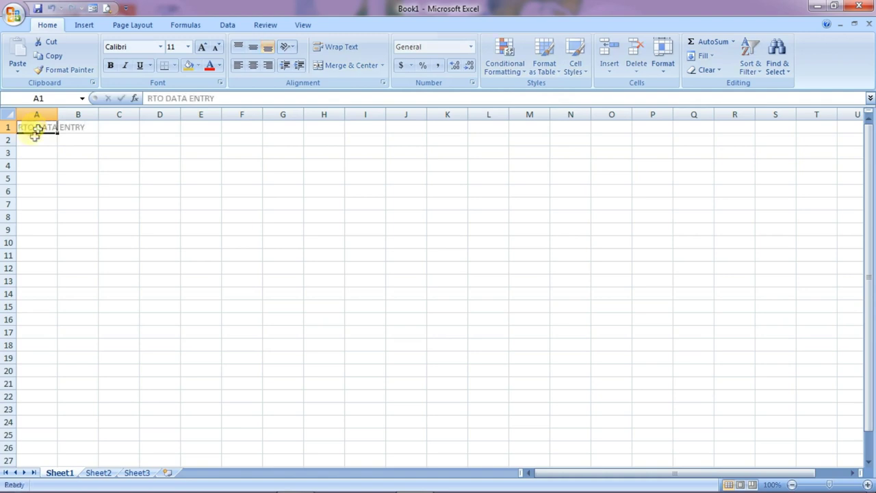
drag(43, 134, 319, 137)
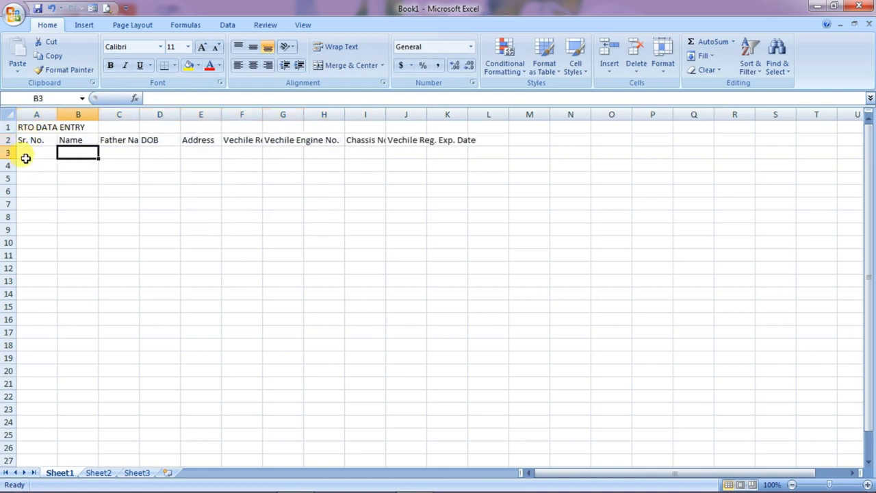
drag(41, 140, 463, 142)
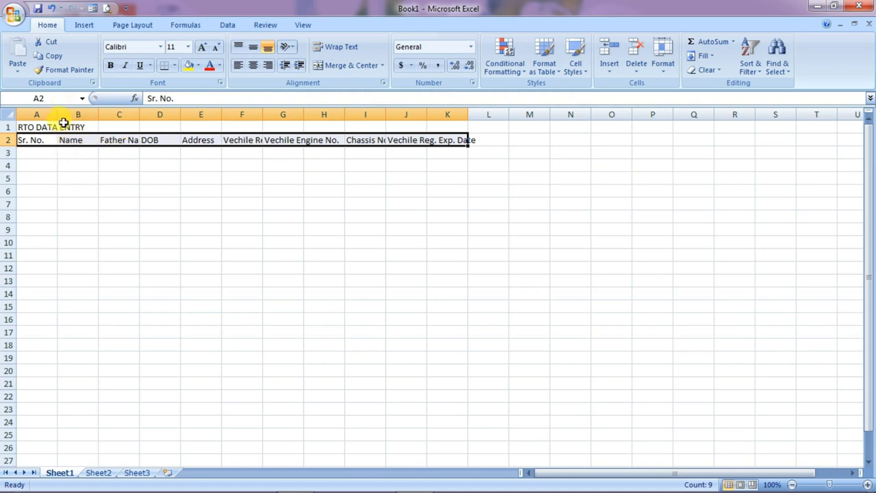
drag(59, 114, 304, 113)
drag(305, 113, 306, 113)
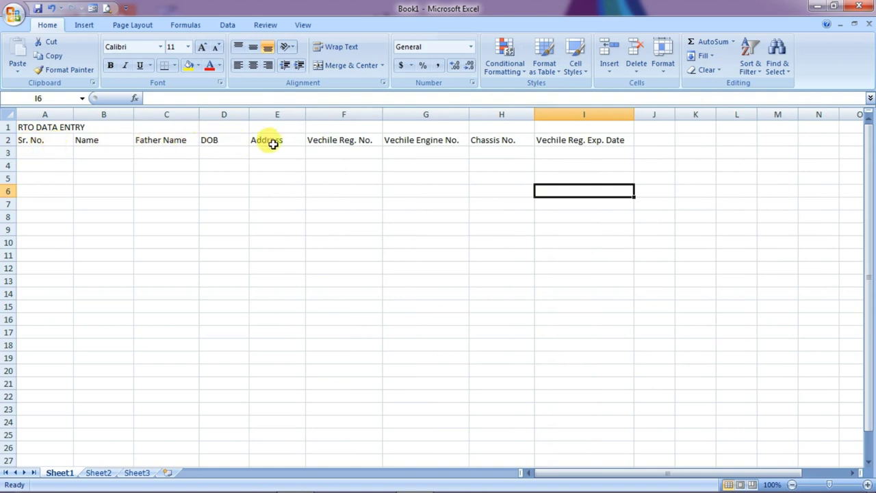
Enter serial numbers 1 and 2 in cells A3 and A4
click(34, 152)
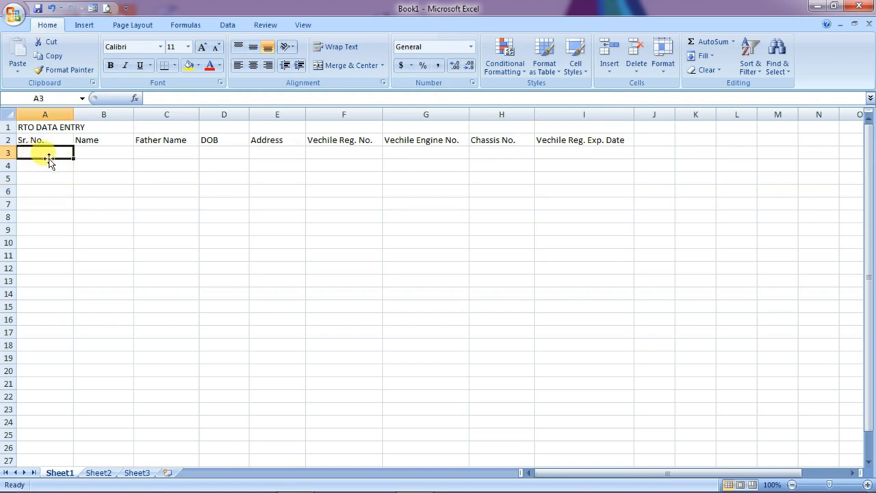
text(1)
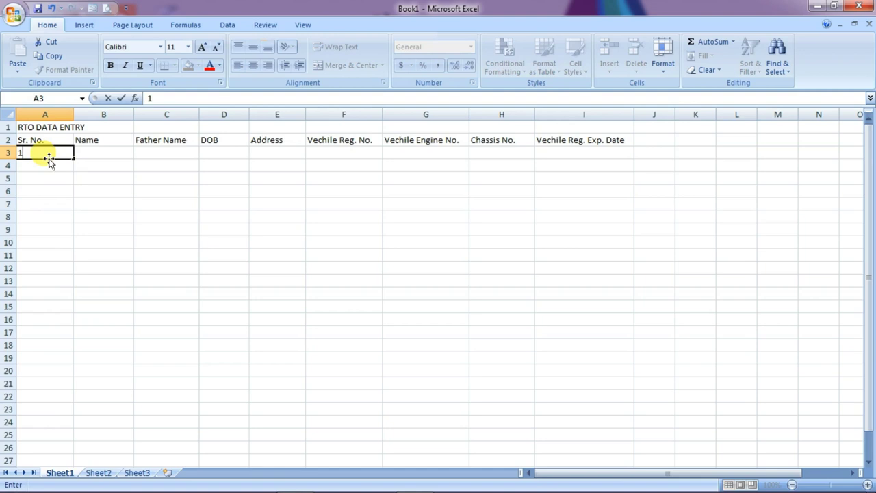
key(Return)
text(2)
key(Return)
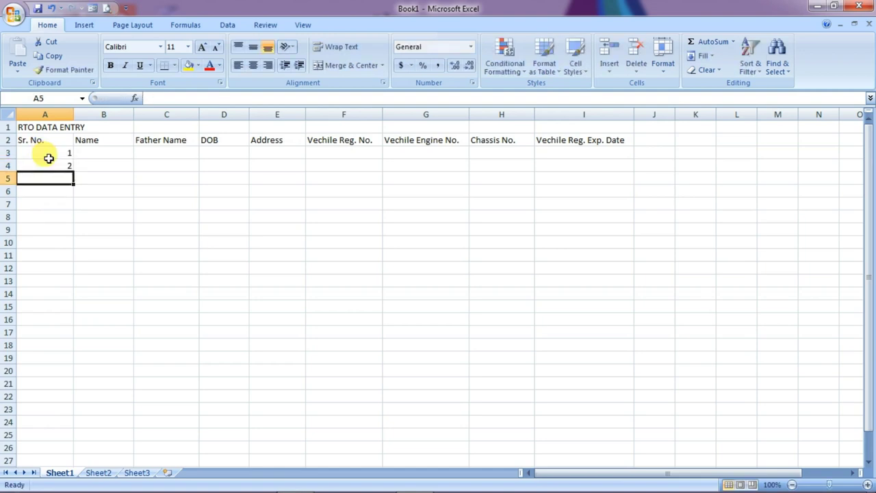
Extend the 1, 2 series down to A17 so column A runs 1 to 15
click(53, 149)
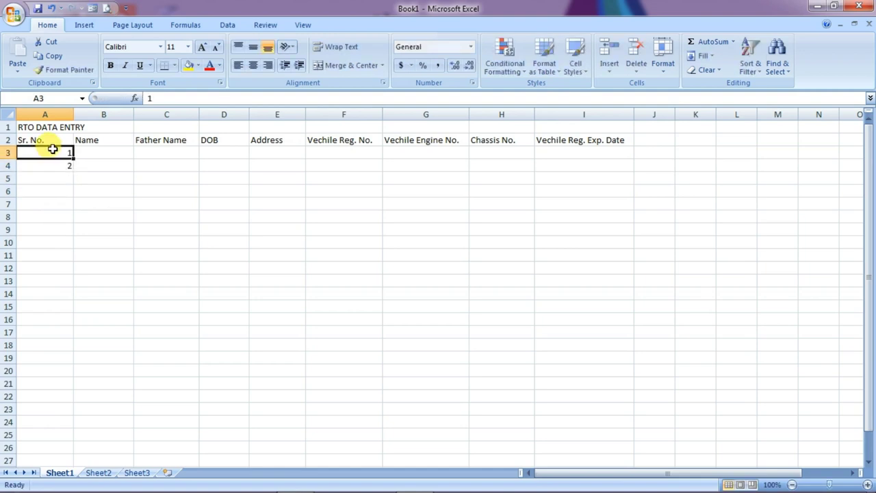
drag(53, 152, 55, 165)
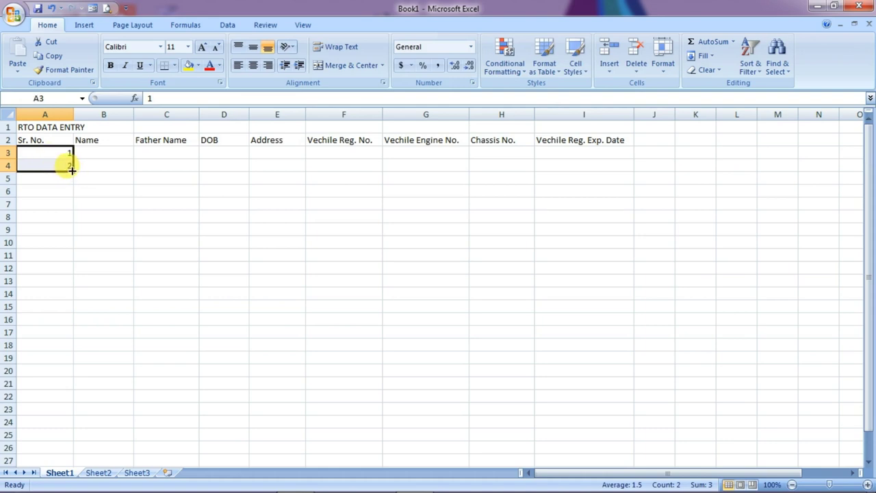
drag(72, 170, 74, 343)
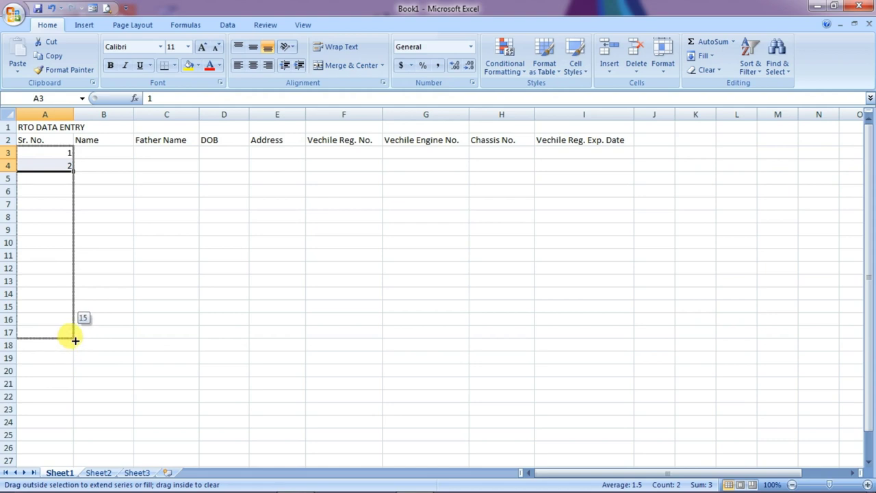
drag(75, 340, 78, 345)
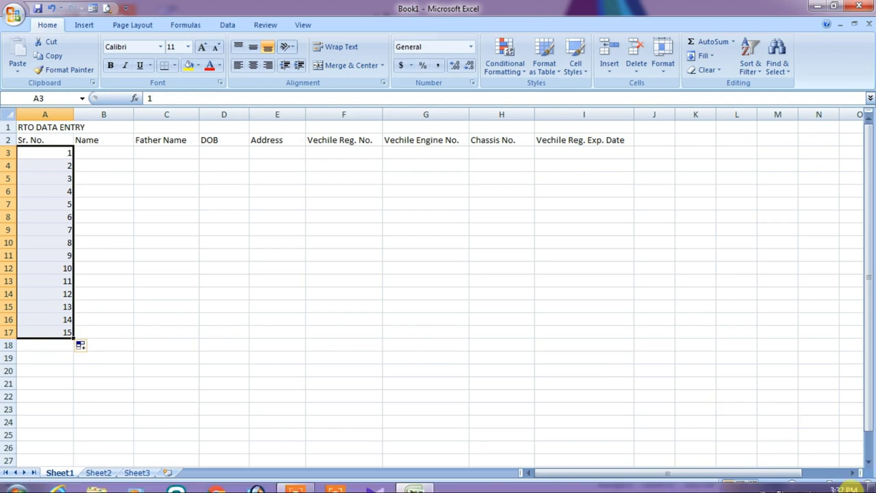
ctrl+scroll(274, 305, up, 2)
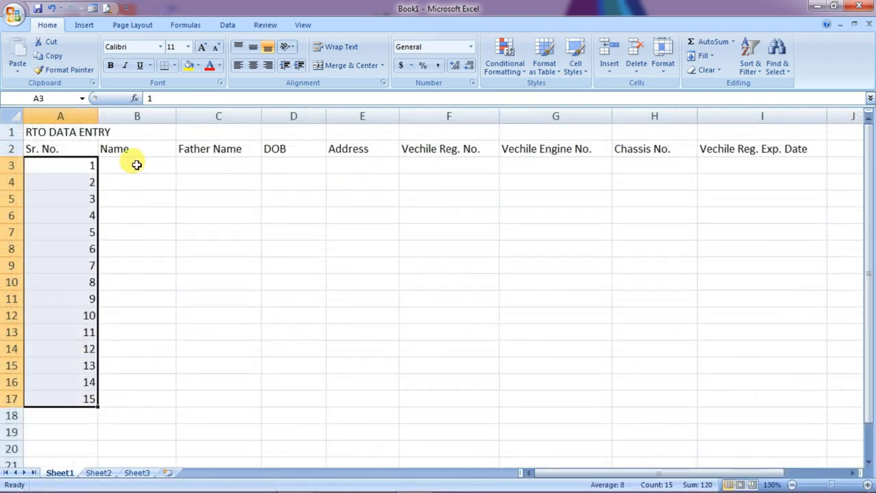
drag(239, 170, 231, 403)
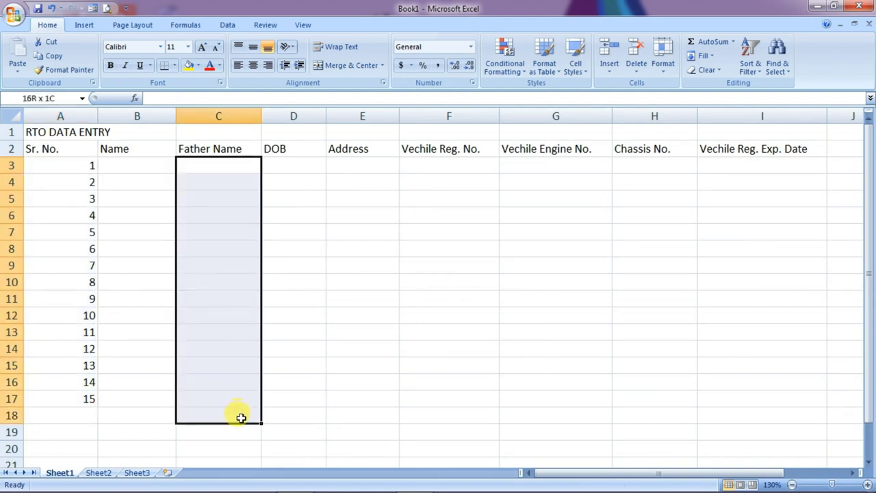
drag(294, 166, 294, 369)
drag(364, 167, 377, 400)
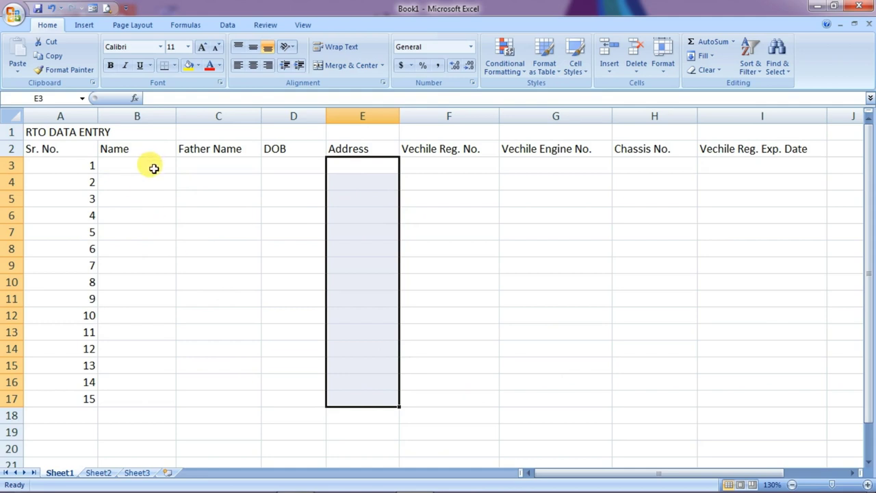
click(113, 167)
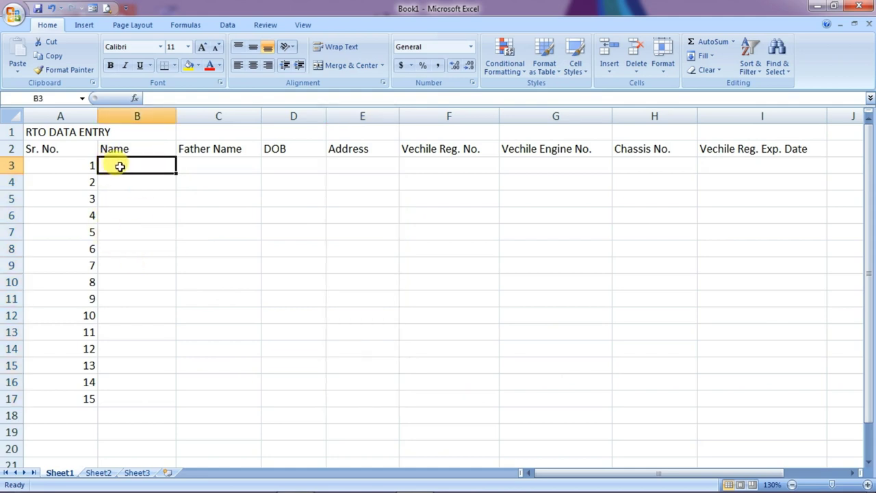
click(214, 165)
click(300, 165)
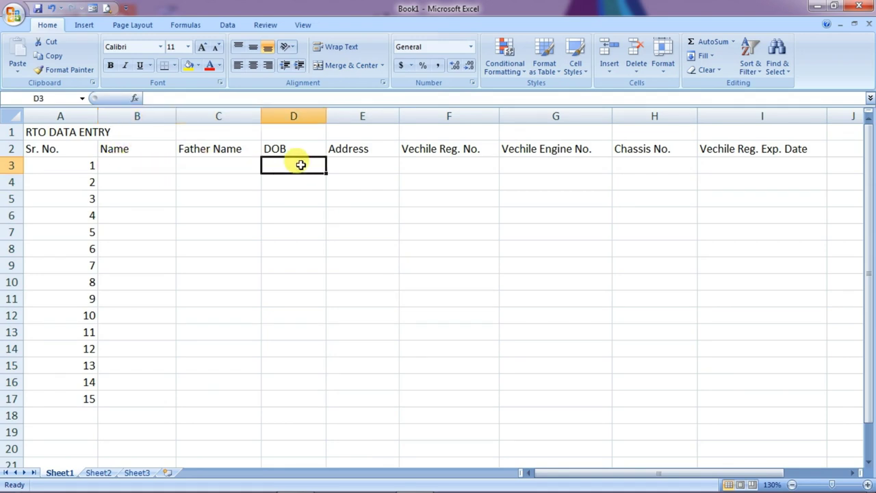
click(364, 165)
click(455, 162)
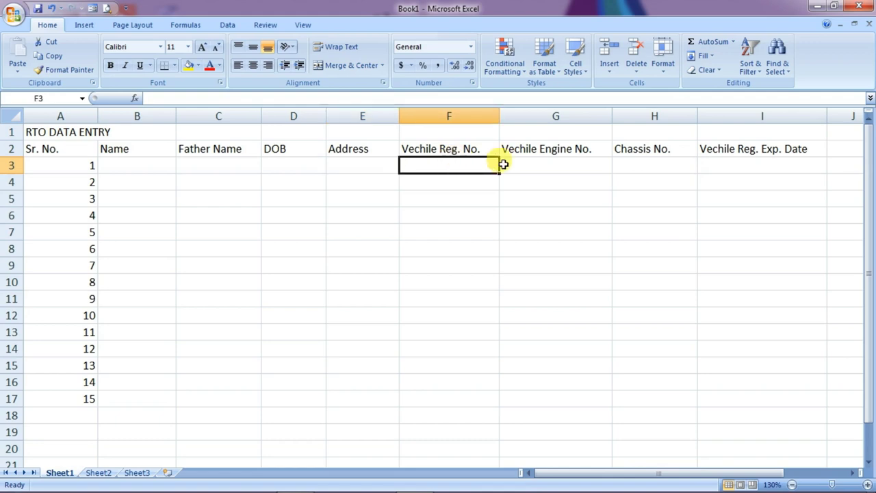
click(566, 163)
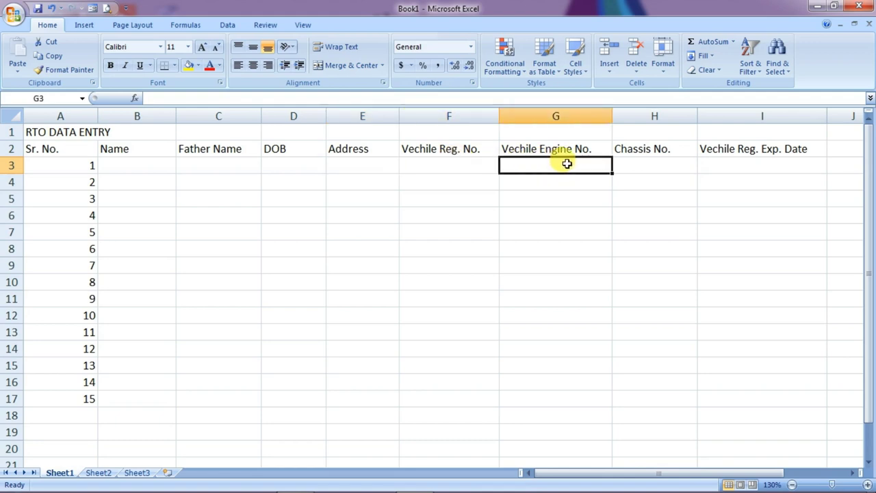
click(673, 165)
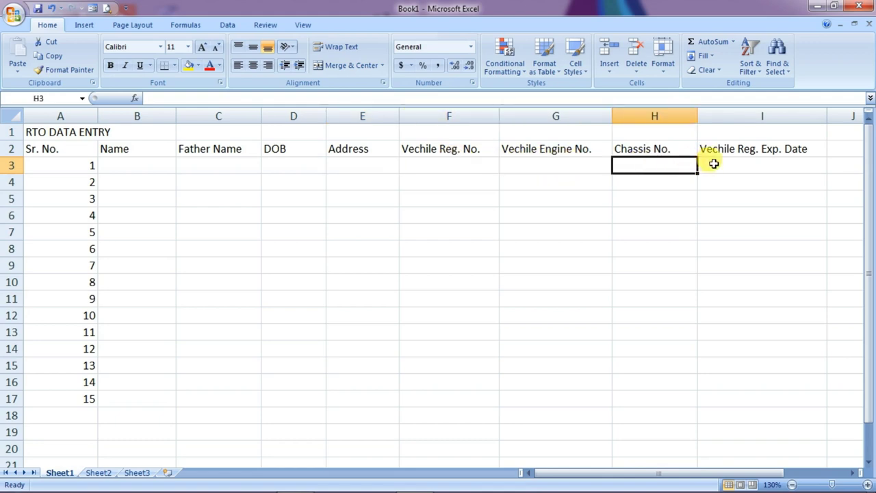
click(719, 163)
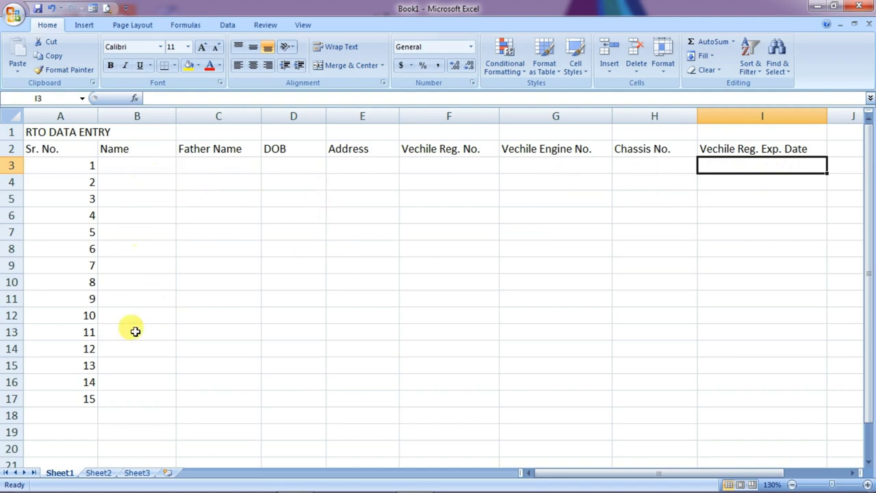
Fill B3:I17 with names, father names, DOBs, addresses and vehicle registration, engine, chassis and expiry details
drag(113, 165, 825, 192)
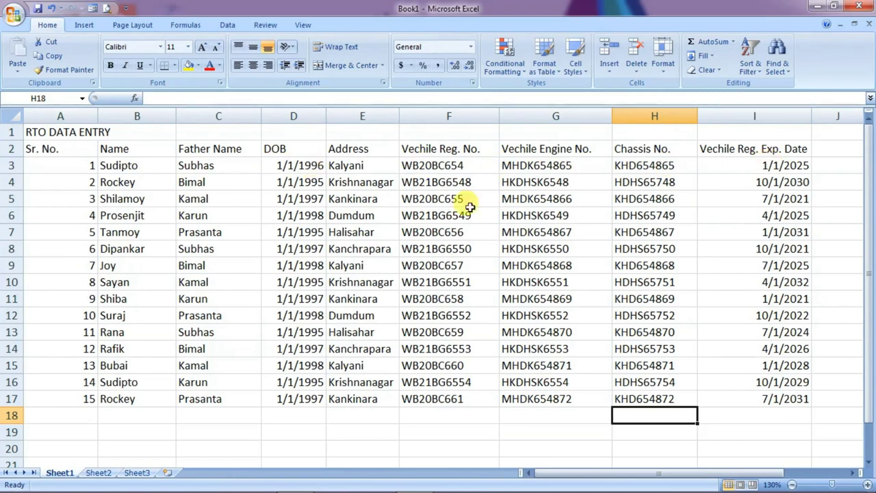
drag(114, 183, 801, 179)
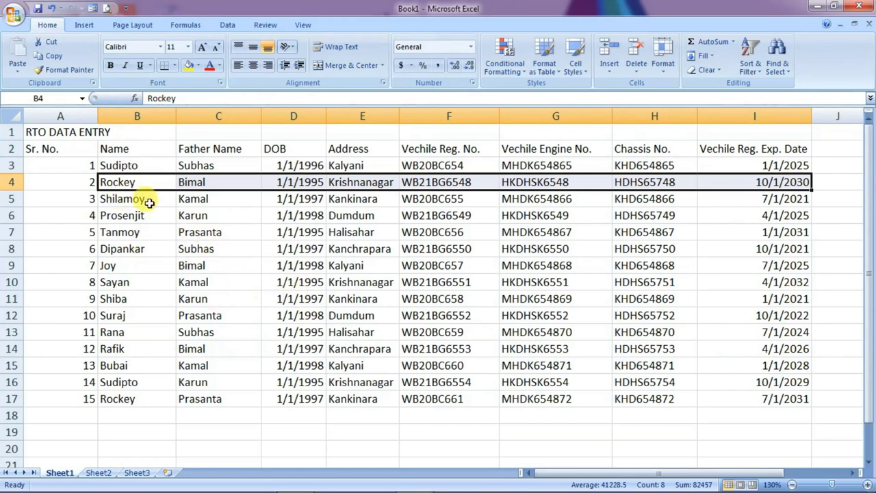
drag(140, 200, 718, 198)
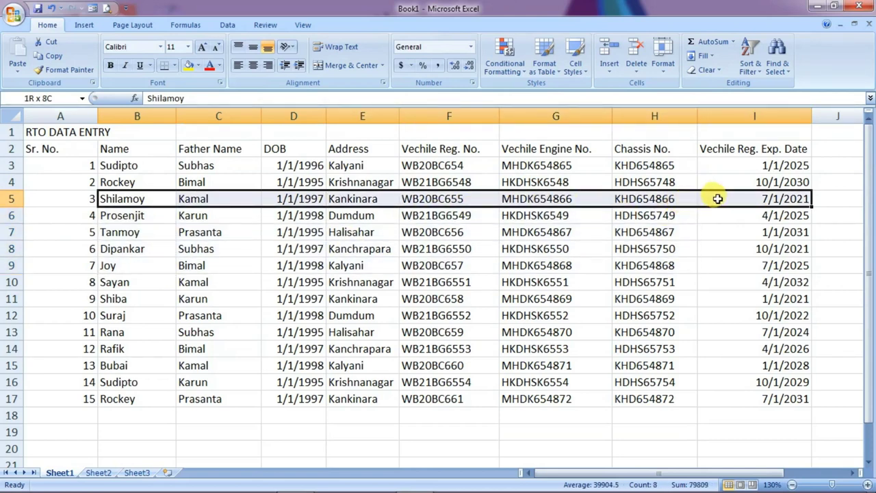
click(460, 279)
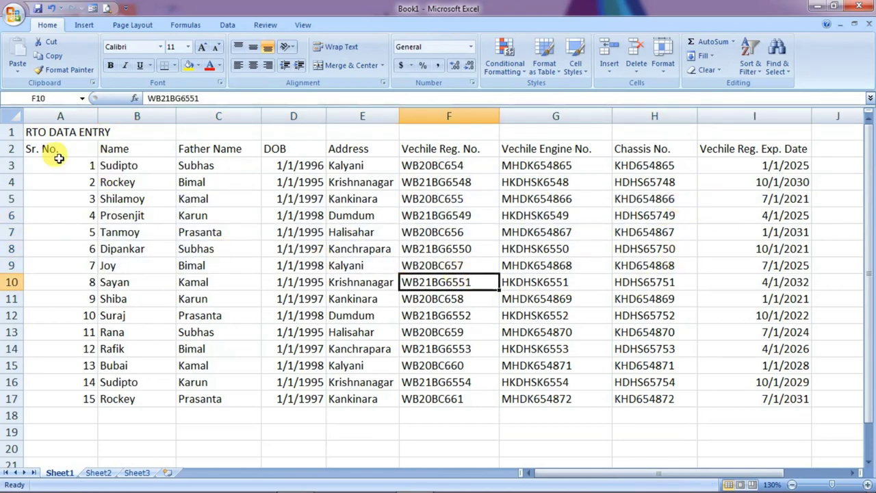
Merge and centre the RTO DATA ENTRY title across the table and set its font size to 12
drag(34, 133, 742, 129)
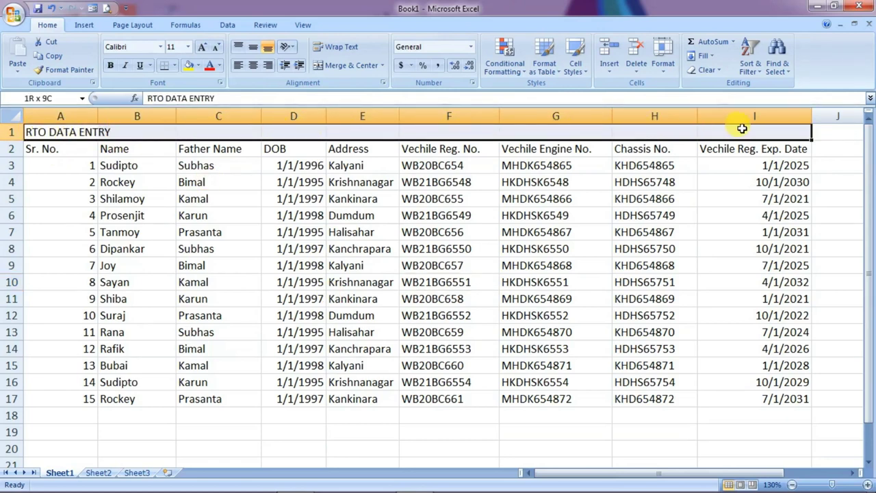
click(345, 65)
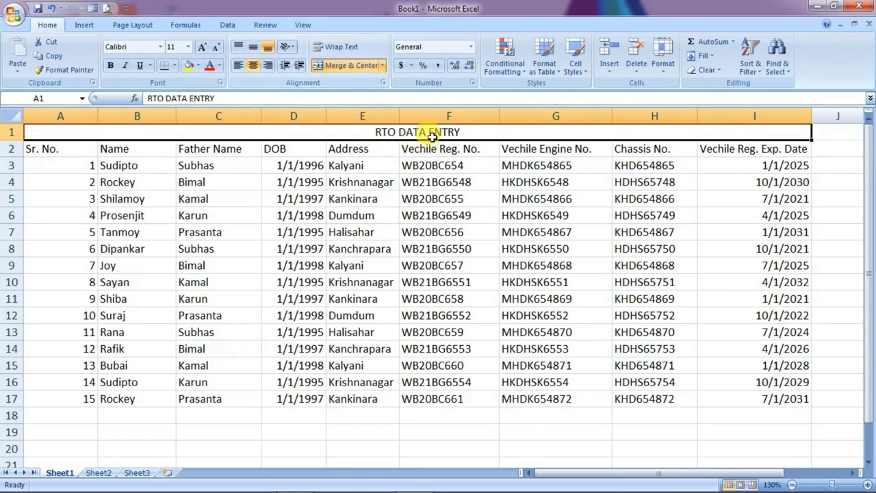
click(202, 47)
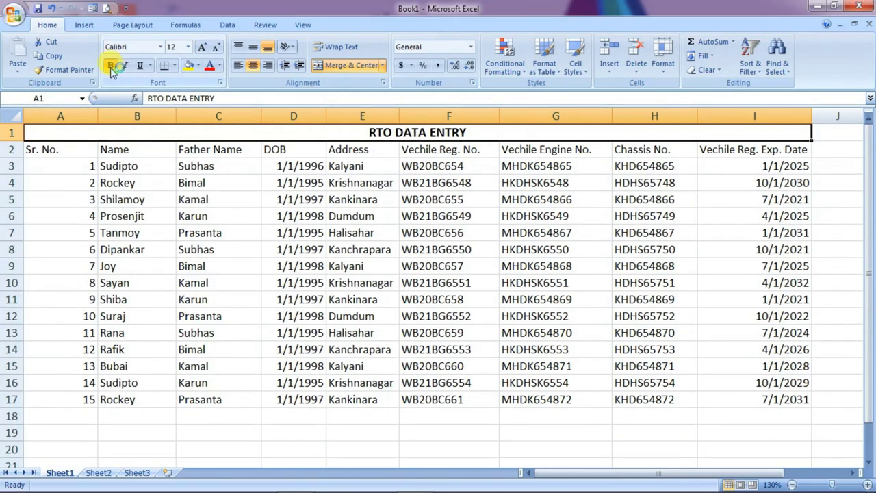
Make the row 2 column headings centred and bold
drag(35, 149, 402, 139)
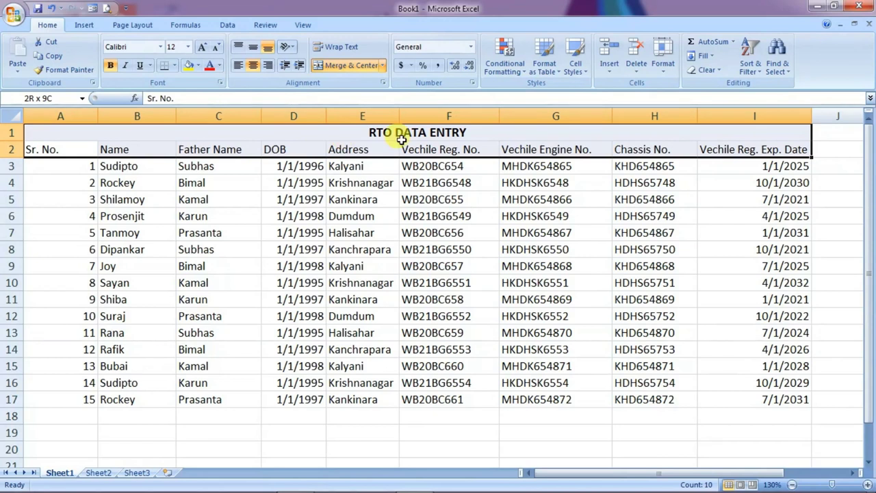
drag(683, 133, 788, 151)
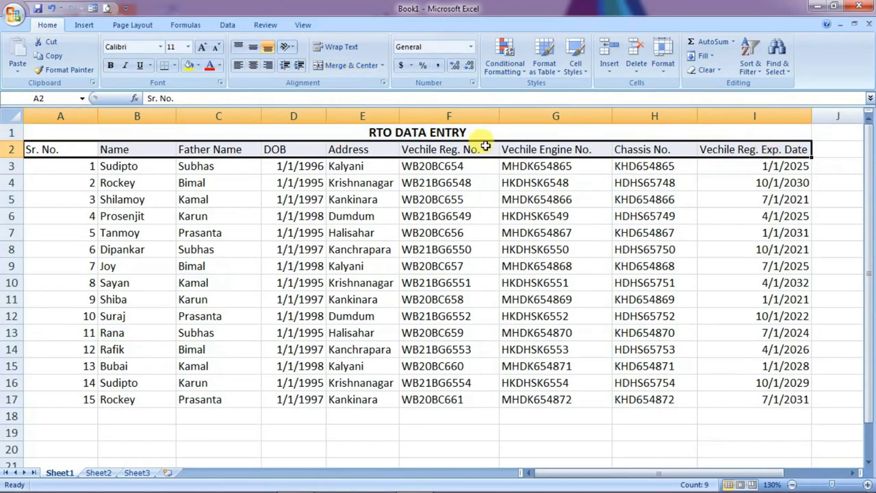
click(254, 67)
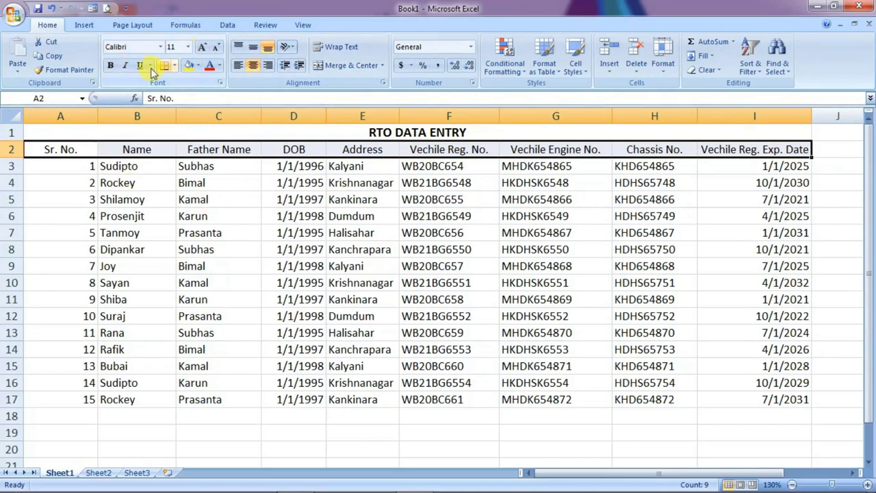
click(111, 65)
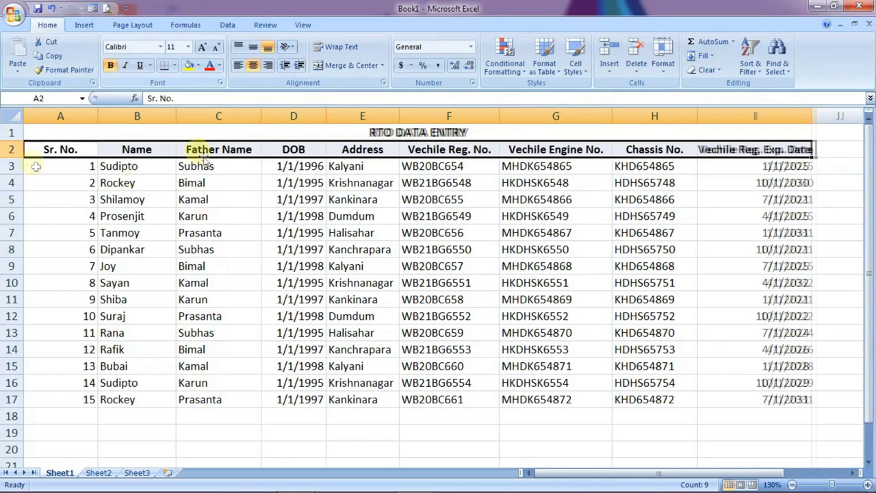
click(36, 166)
Centre the table data A3:I17 both horizontally and vertically
drag(37, 166, 781, 405)
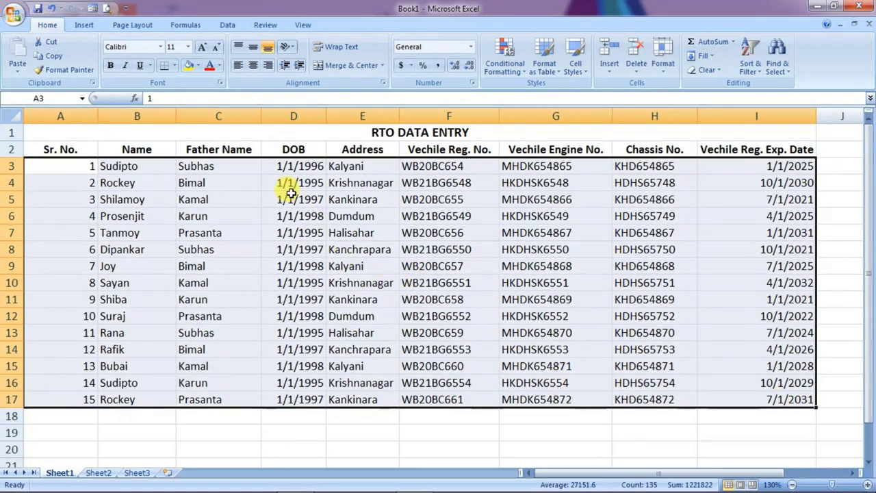
click(253, 65)
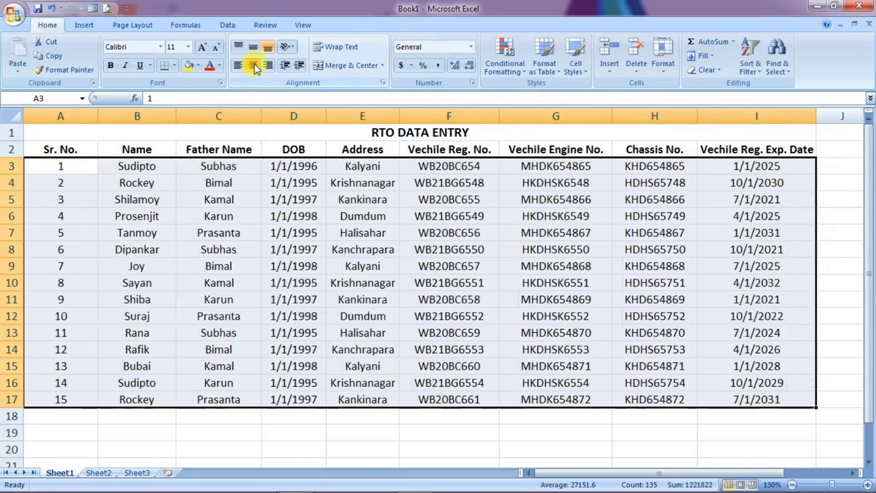
click(254, 46)
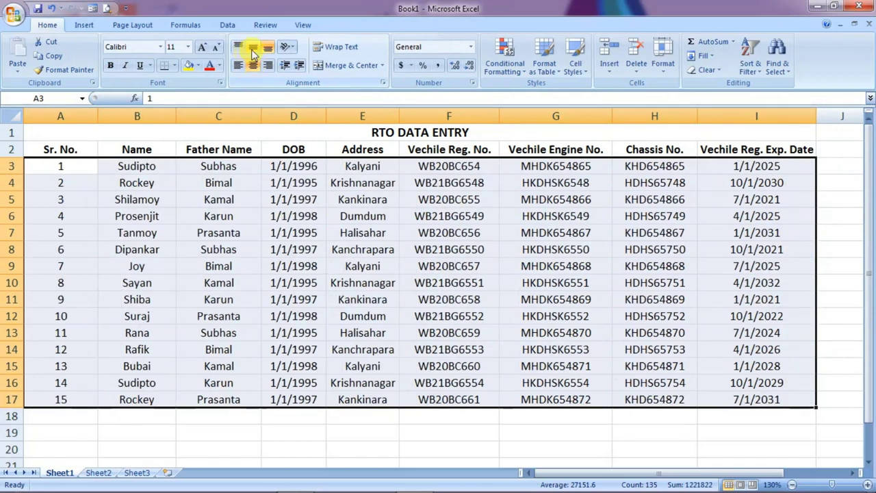
Apply All Borders to the whole table from the title row through row 17
click(287, 202)
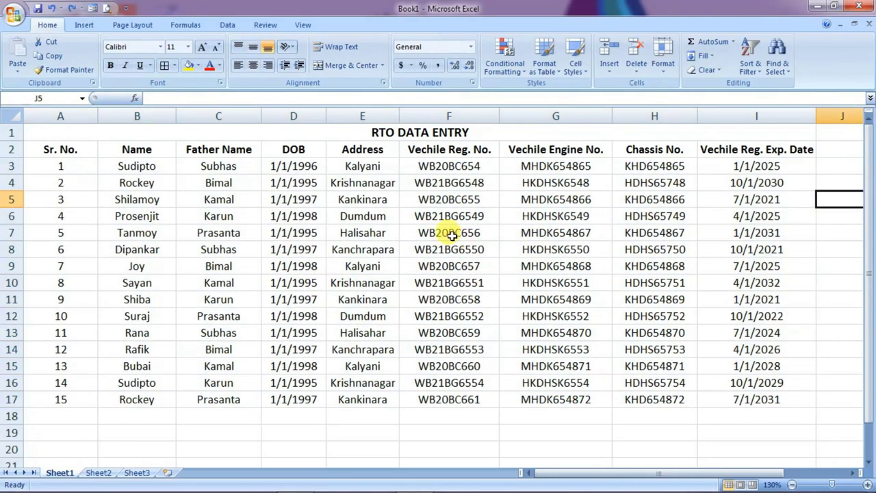
click(360, 233)
drag(34, 131, 373, 397)
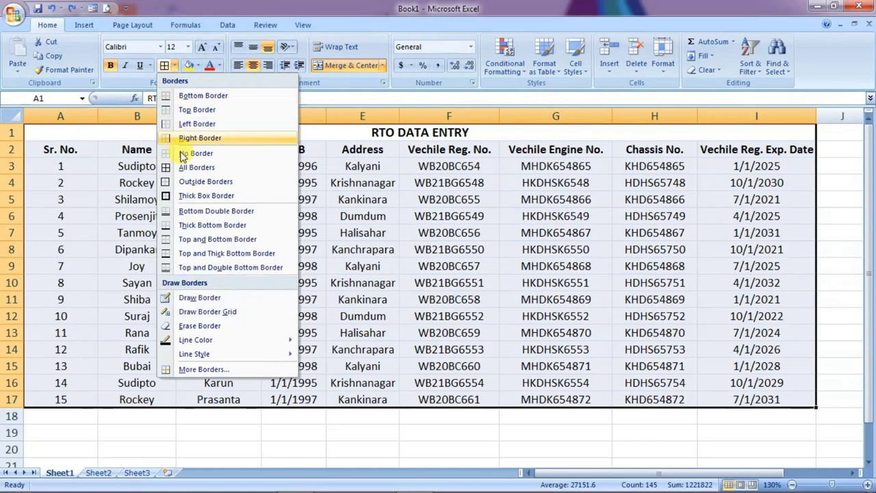
click(192, 168)
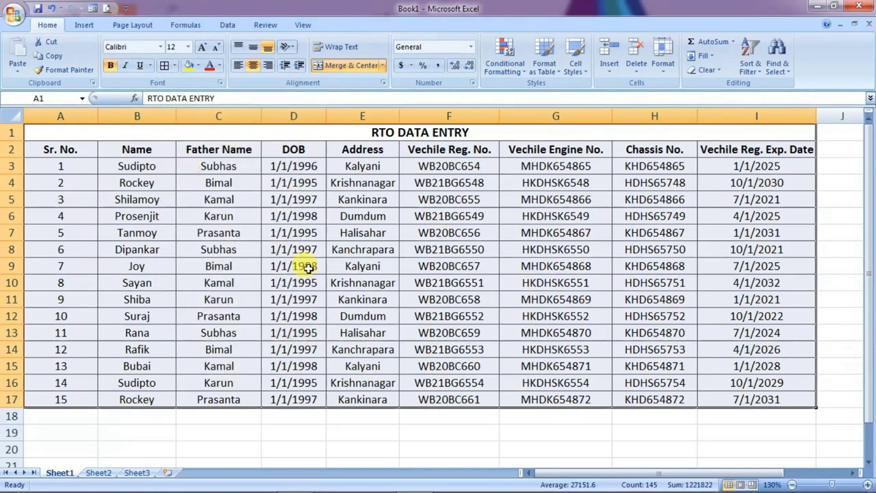
click(373, 218)
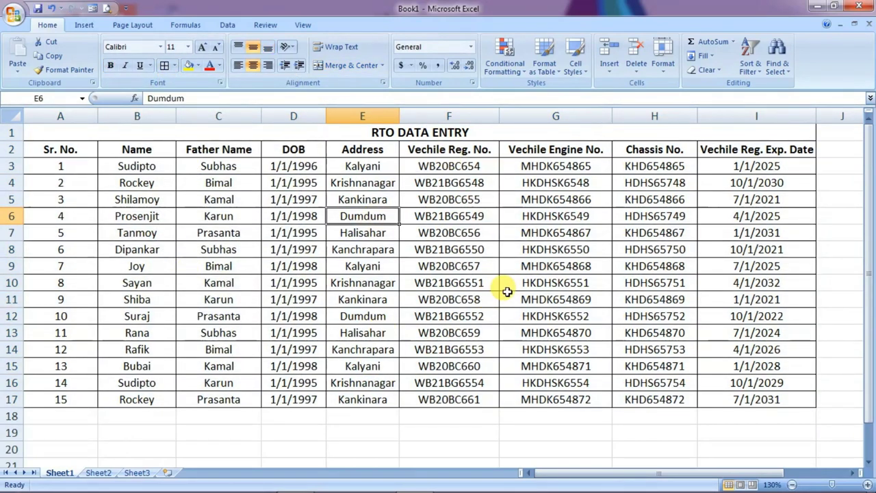
Go to Sheet2, with the RTO DATA ENTRY title in row 2 and headings in row 3
click(423, 326)
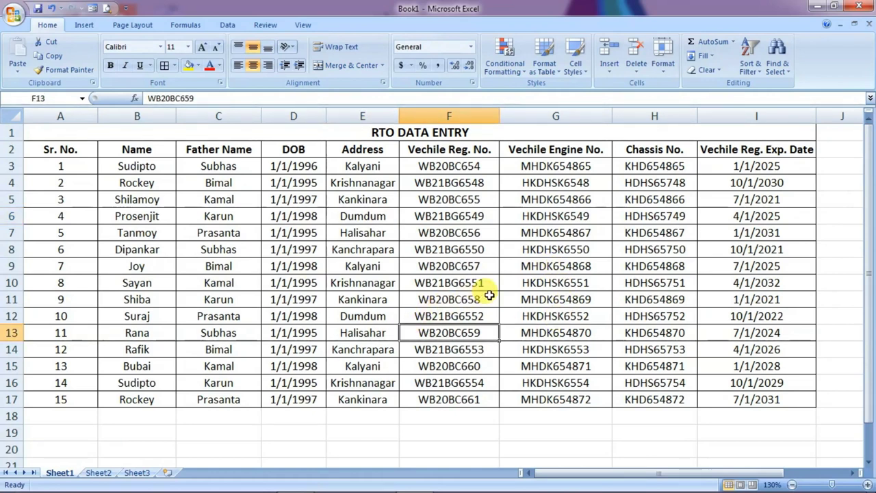
key(Left)
key(Up)
key(Up)
key(Up)
key(Up)
key(Up)
key(Up)
key(Up)
key(Up)
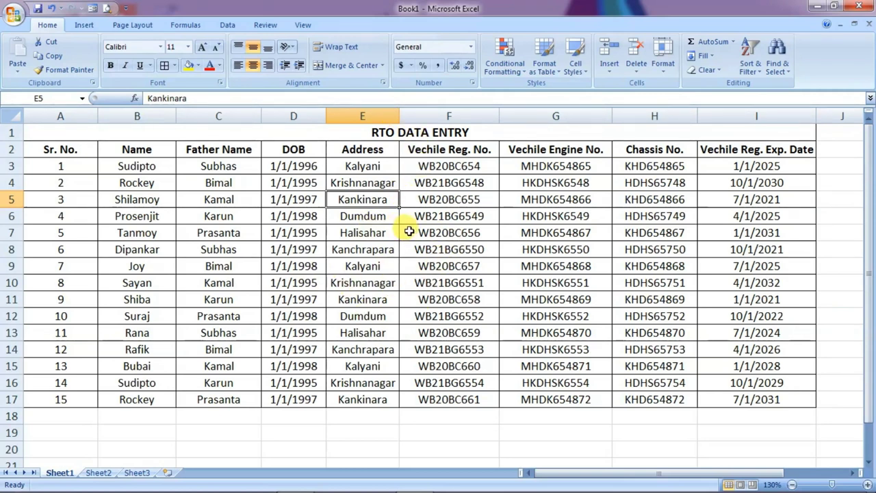
click(463, 250)
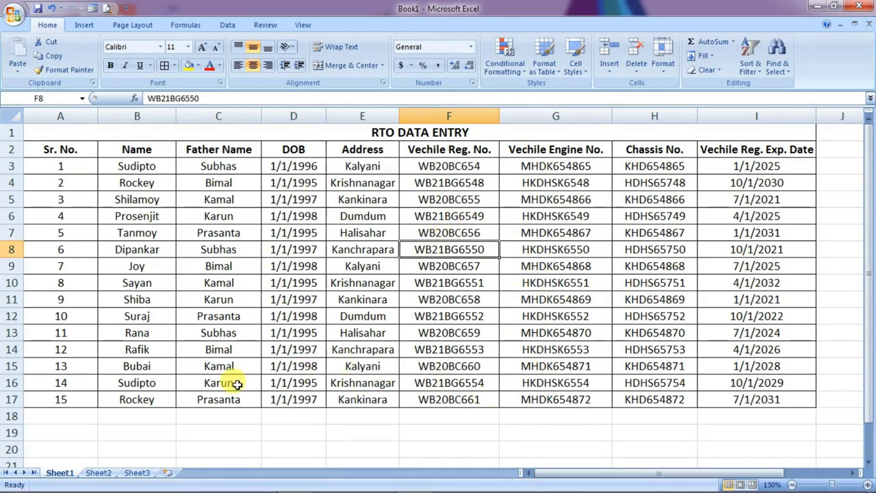
click(98, 473)
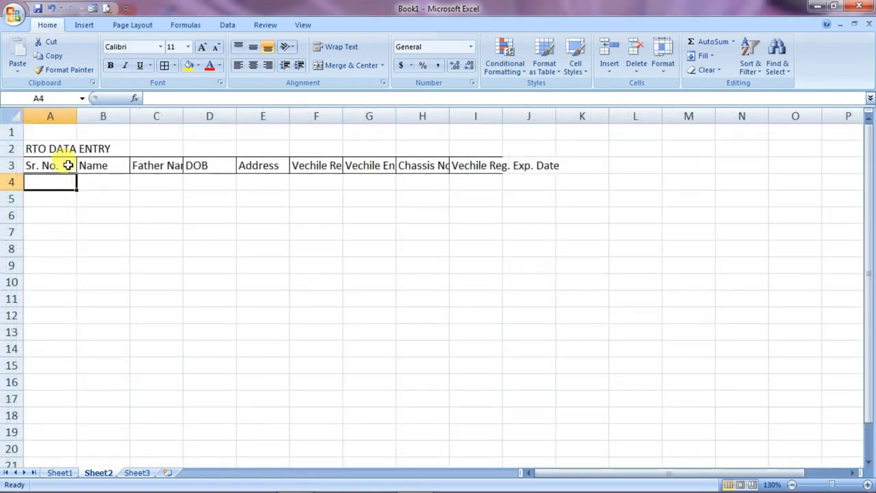
Select Sheet2's title cell and the row 3 headings A3:I3, then open the Office menu
click(64, 147)
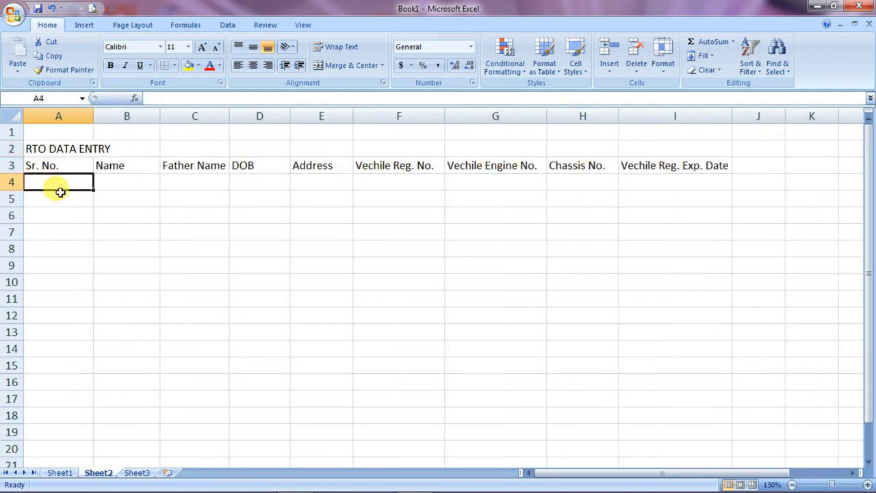
drag(33, 165, 661, 165)
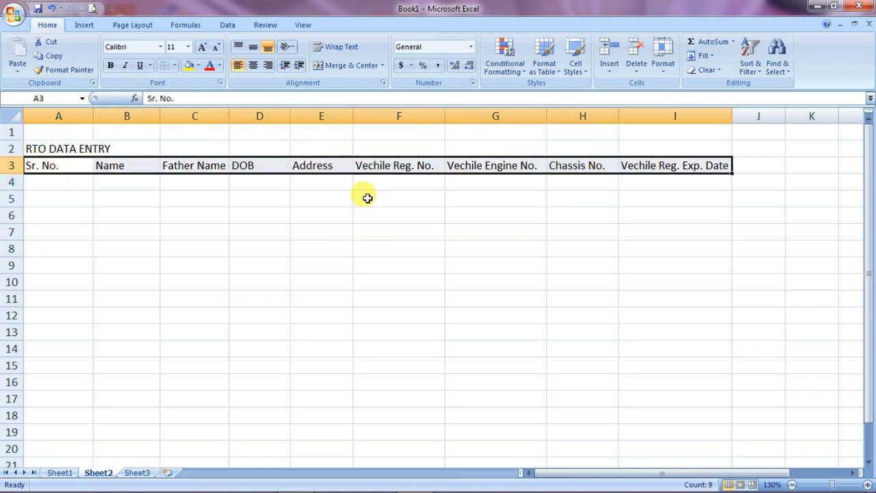
click(13, 19)
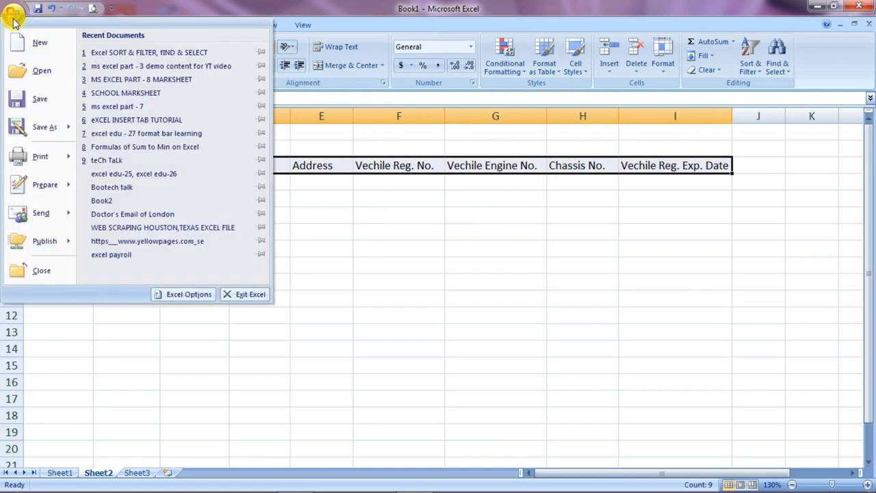
Add the Form... command from Commands Not in the Ribbon to the Quick Access Toolbar
click(189, 296)
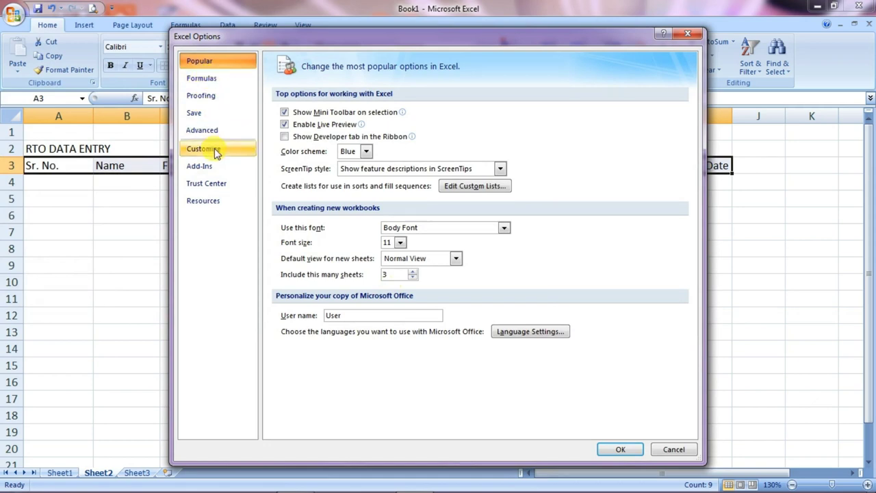
click(233, 155)
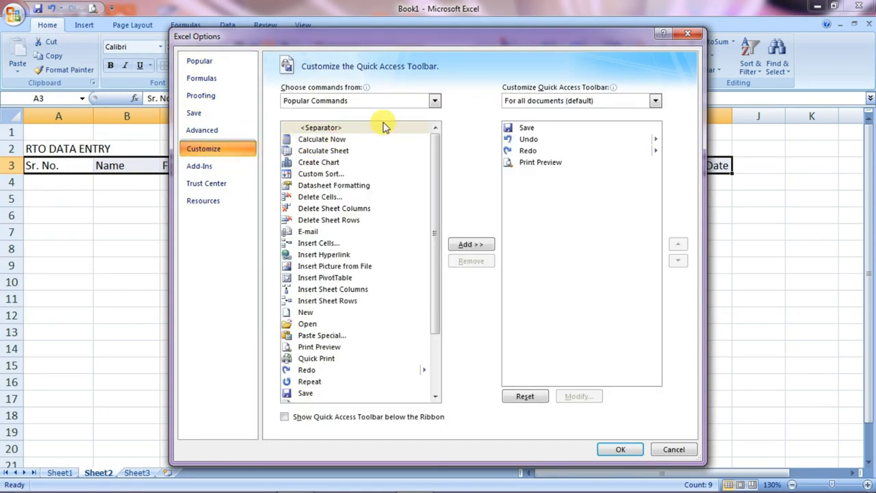
click(435, 101)
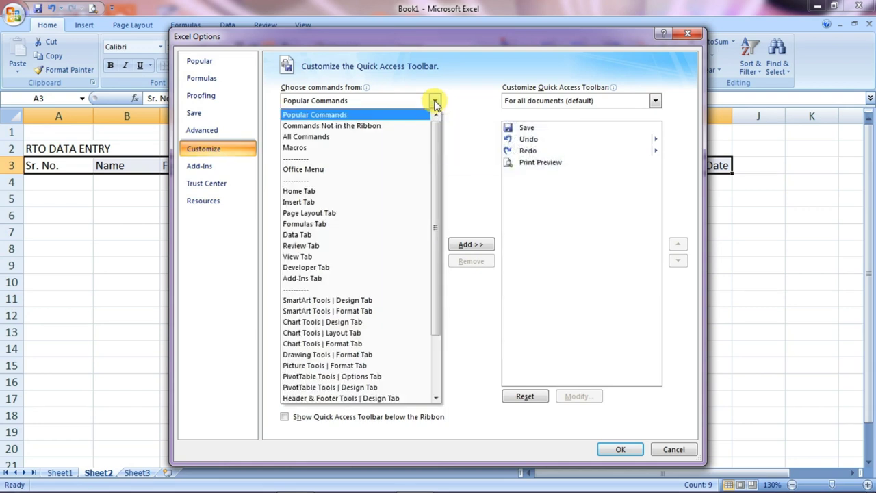
click(356, 127)
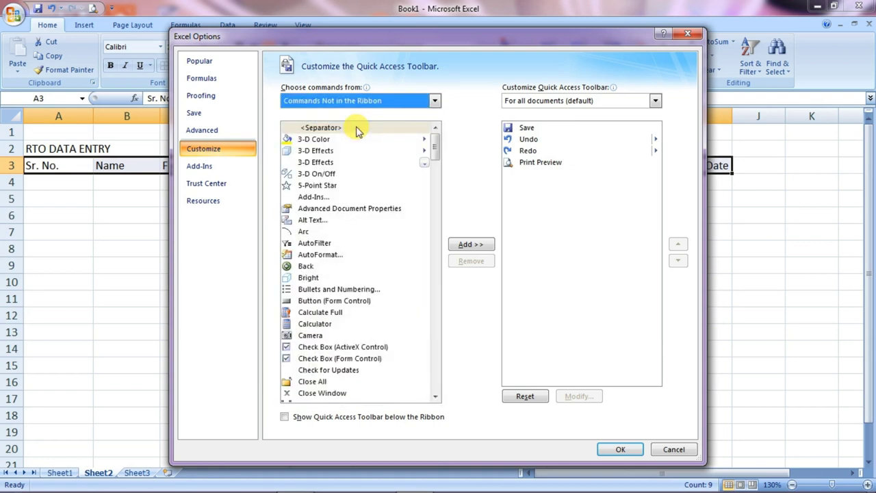
scroll(331, 274, down, 5)
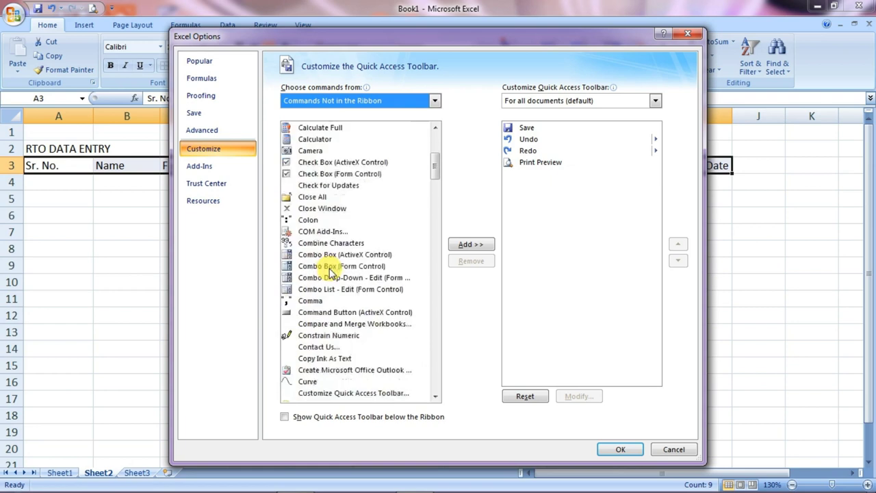
scroll(331, 272, down, 11)
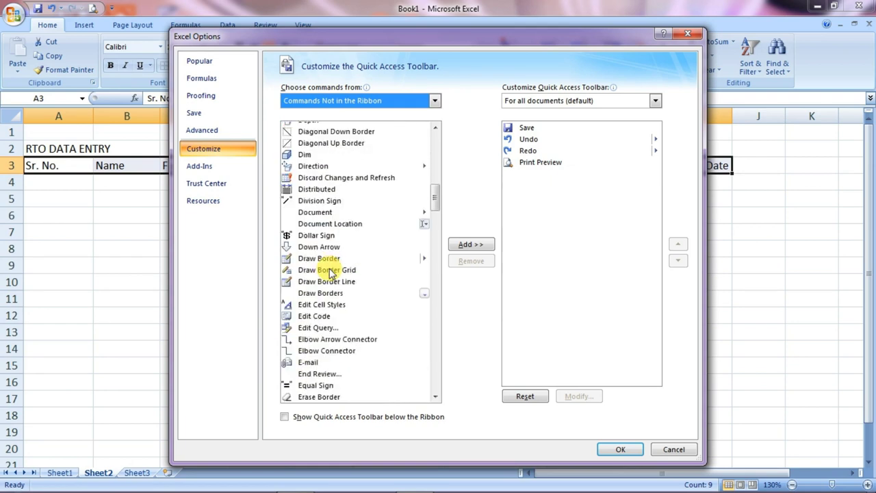
scroll(331, 272, down, 11)
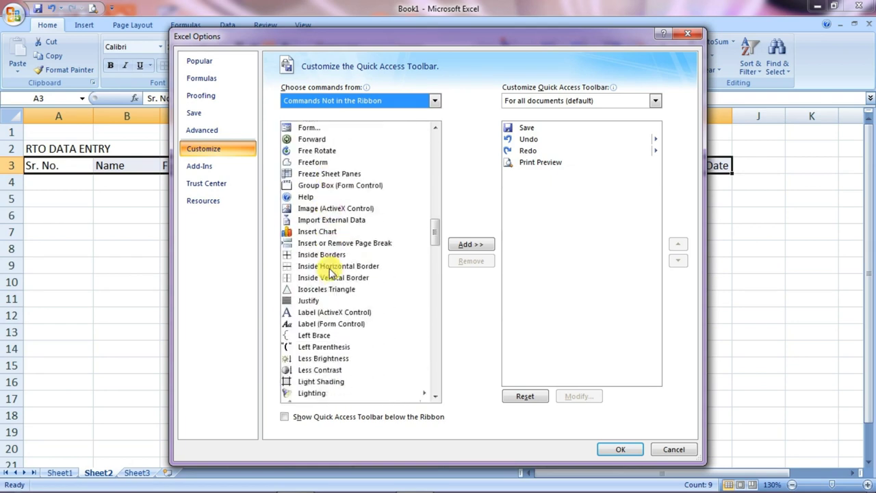
scroll(331, 272, up, 9)
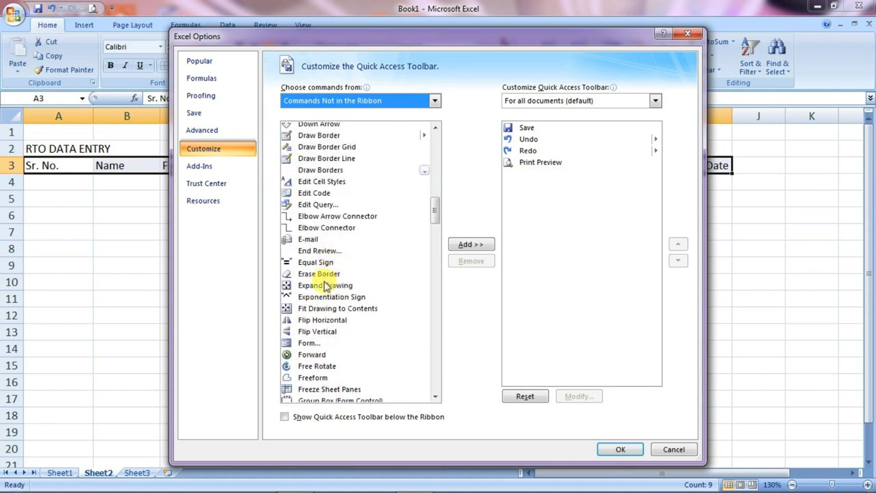
click(312, 344)
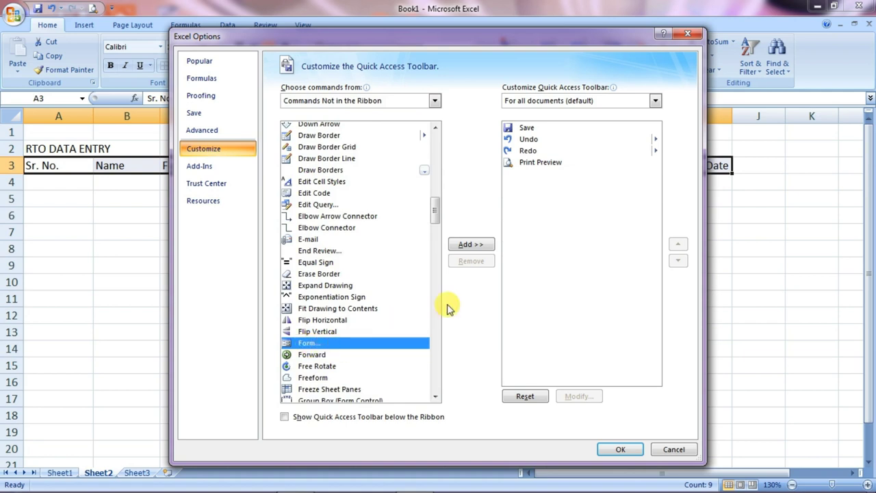
click(471, 245)
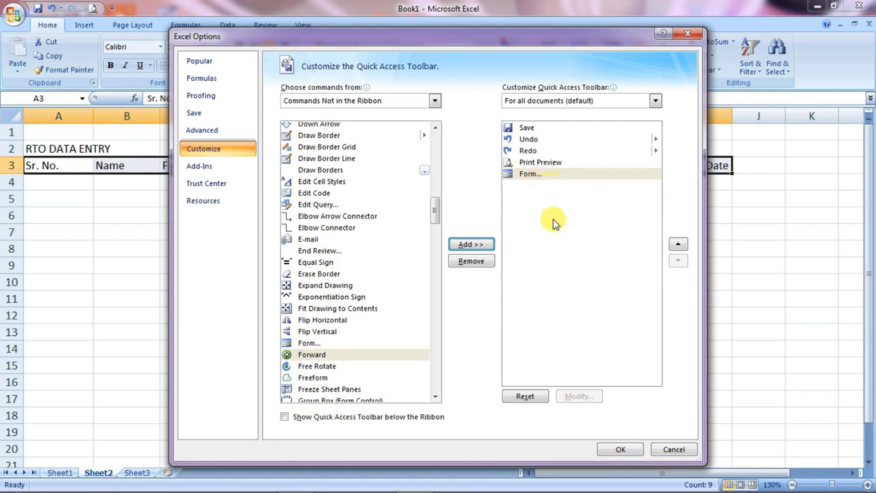
click(618, 450)
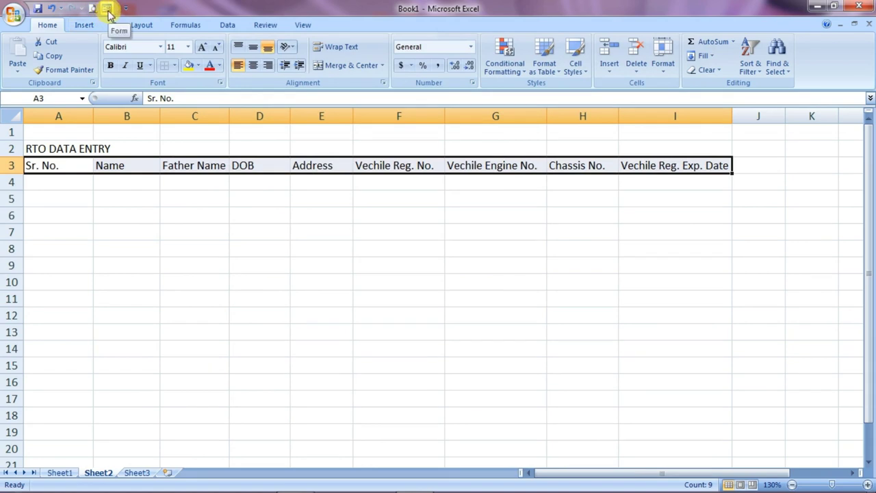
Launch the Form command and accept the header row as field labels for the RTO table
click(113, 11)
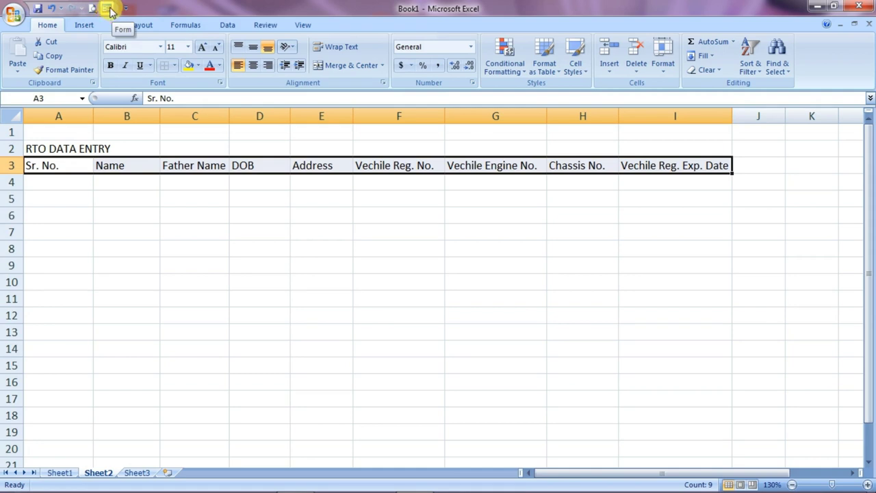
click(107, 10)
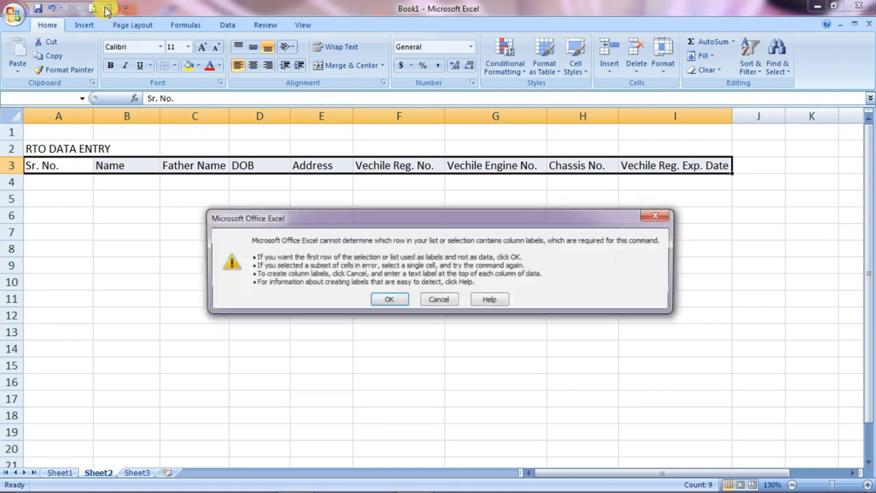
click(388, 301)
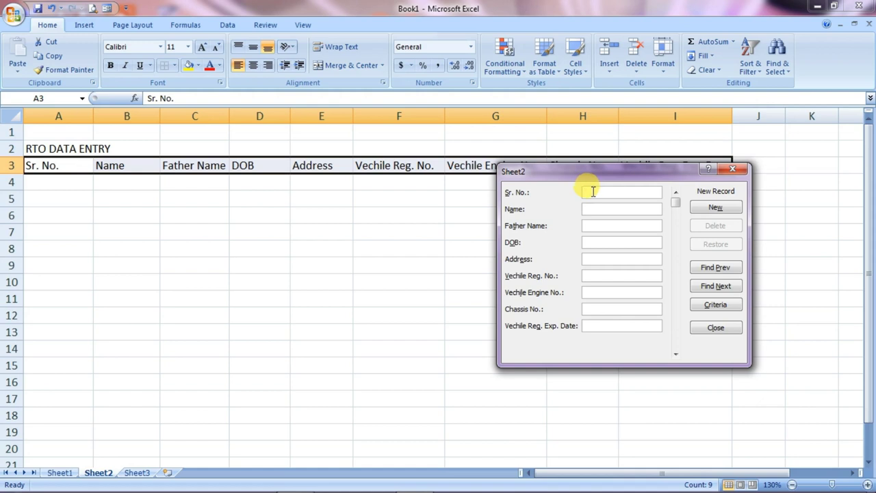
Fill the data form for record 1, starting with Sr. No. 1, and add it to row 4
text(1)
key(Return)
key(Return)
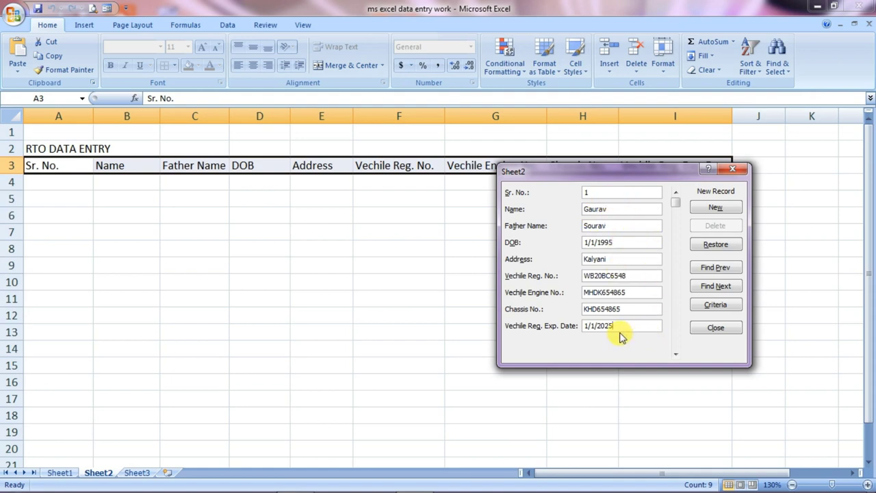
click(716, 209)
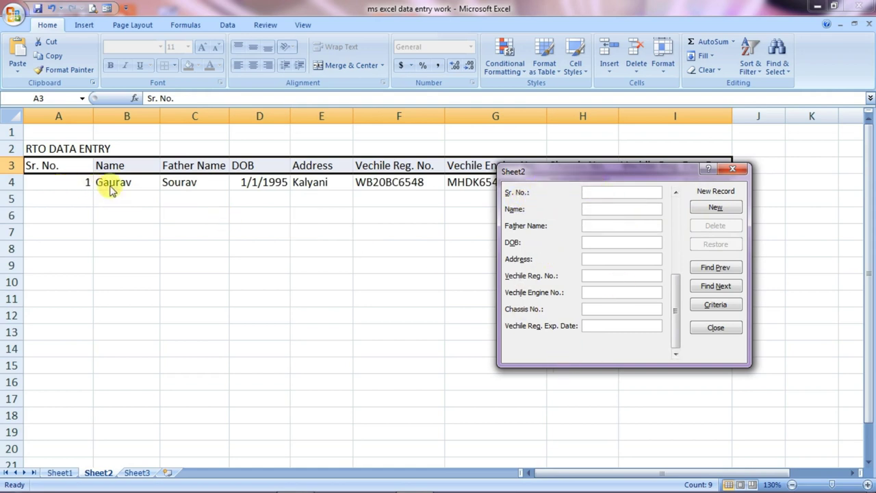
drag(579, 215, 577, 211)
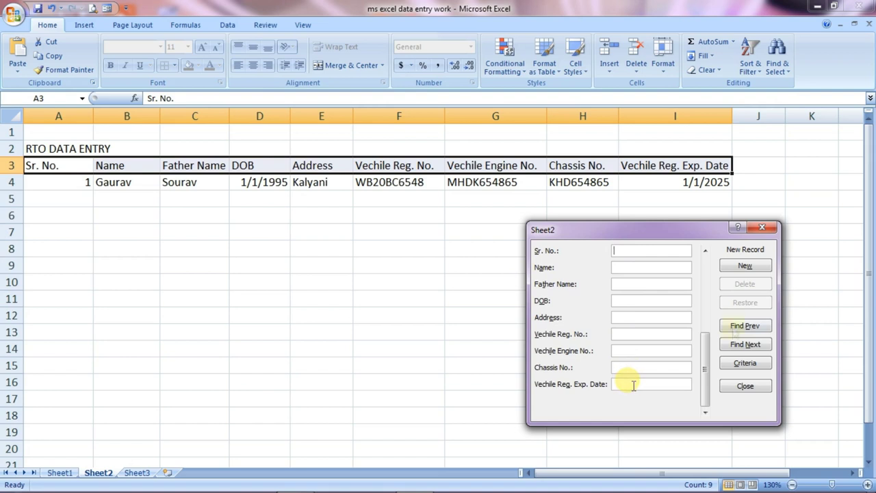
Close the form and merge-and-centre the RTO DATA ENTRY title across A2:I2, size 12, bold
click(761, 389)
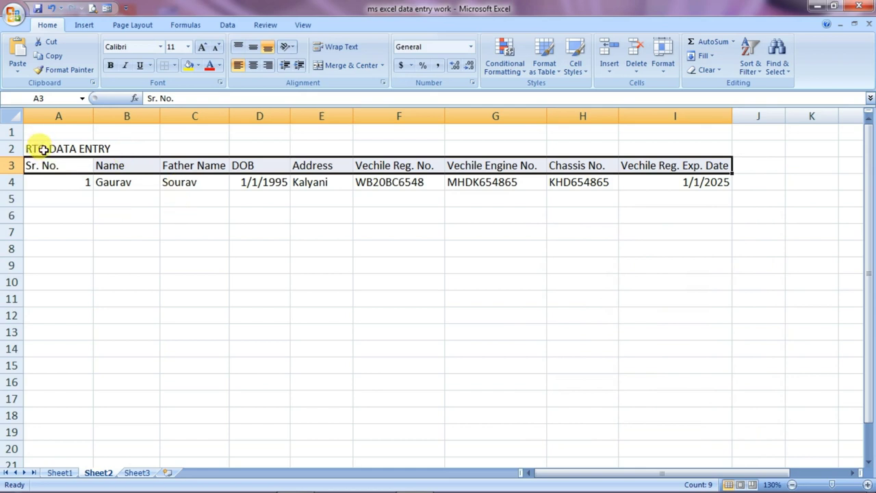
drag(42, 150, 647, 145)
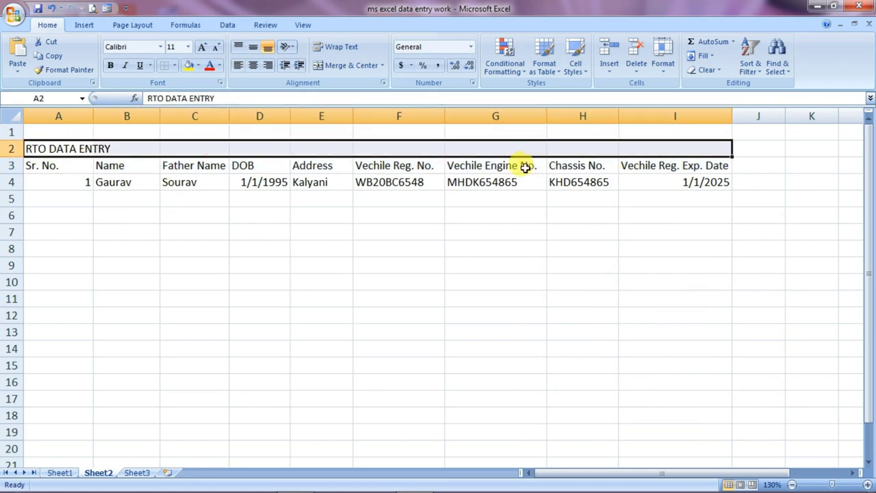
click(338, 65)
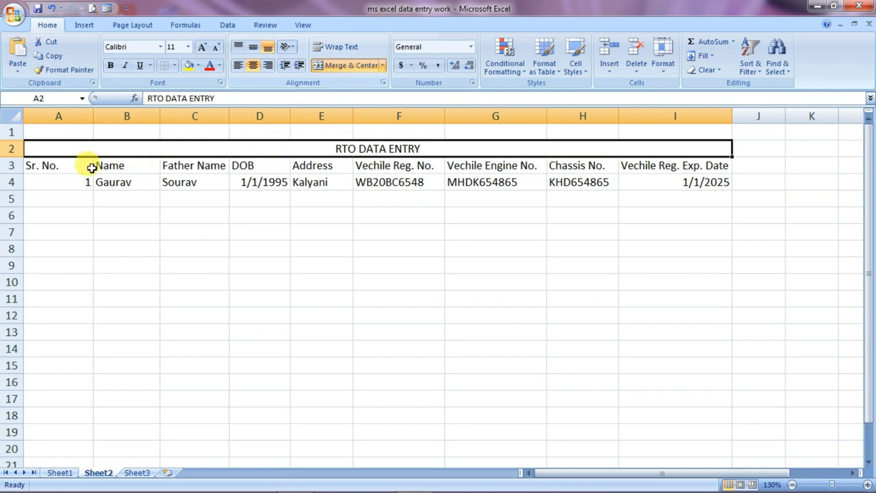
click(268, 48)
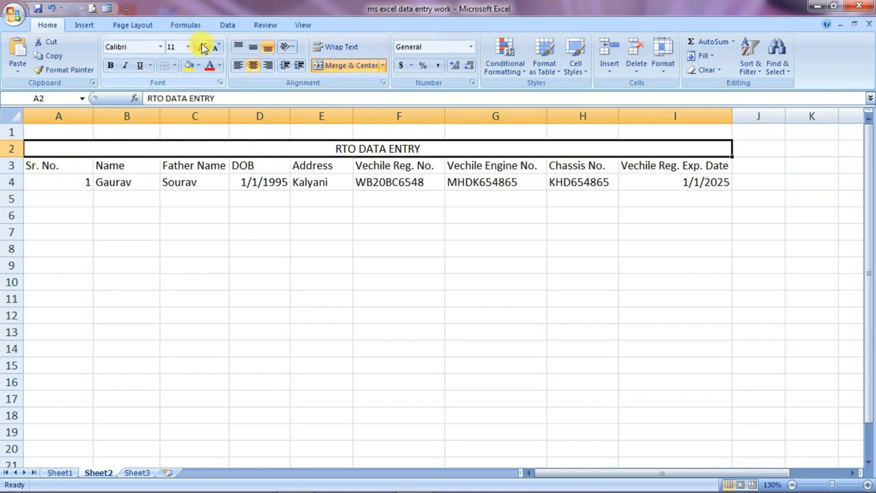
click(202, 47)
click(110, 66)
Centre and bold the column headers in A3:I3
drag(34, 164, 671, 169)
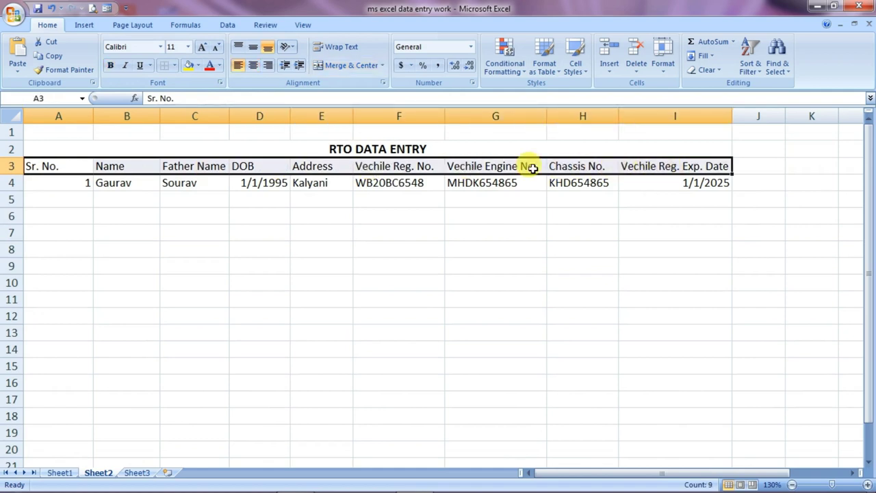
click(253, 67)
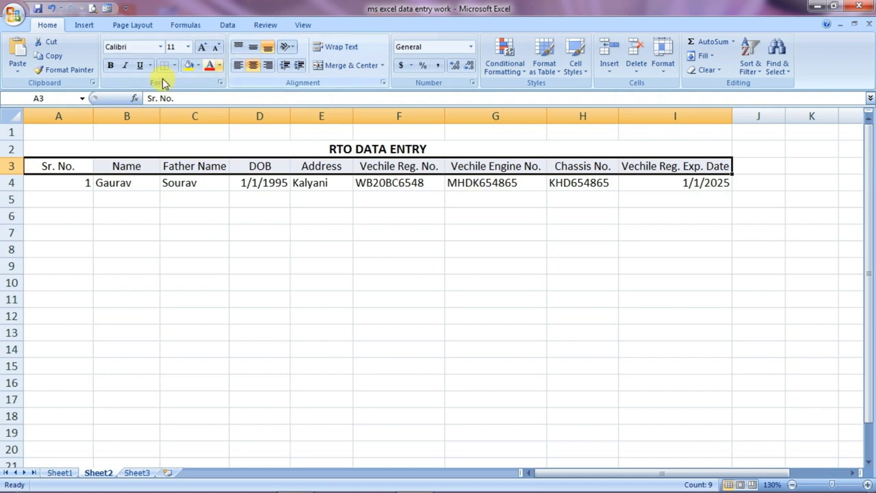
click(110, 65)
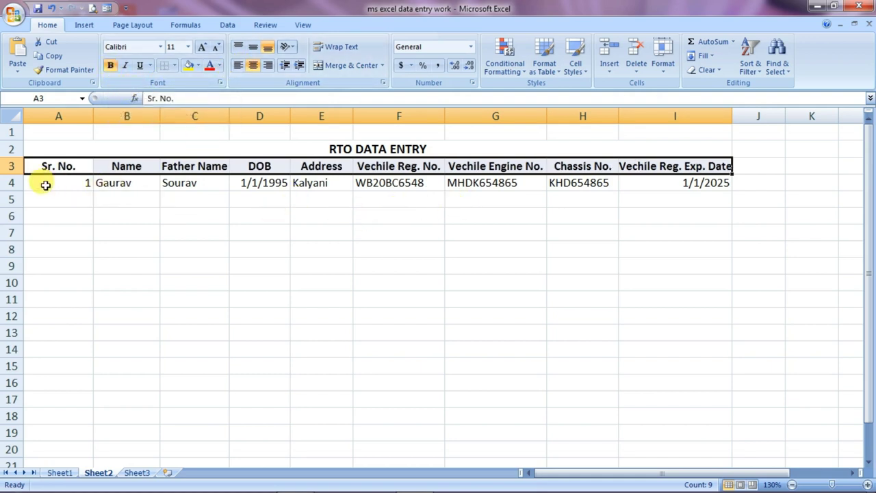
Centre the contents of the data rows A4:I19
drag(29, 189, 723, 436)
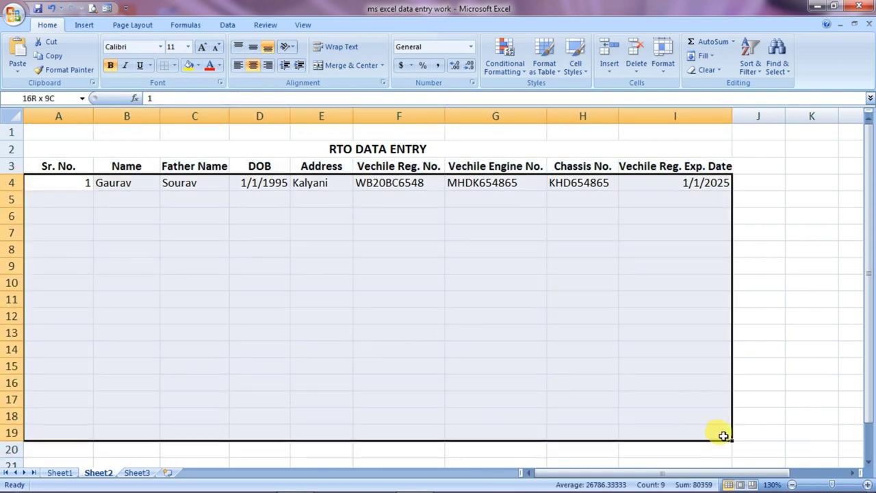
click(253, 66)
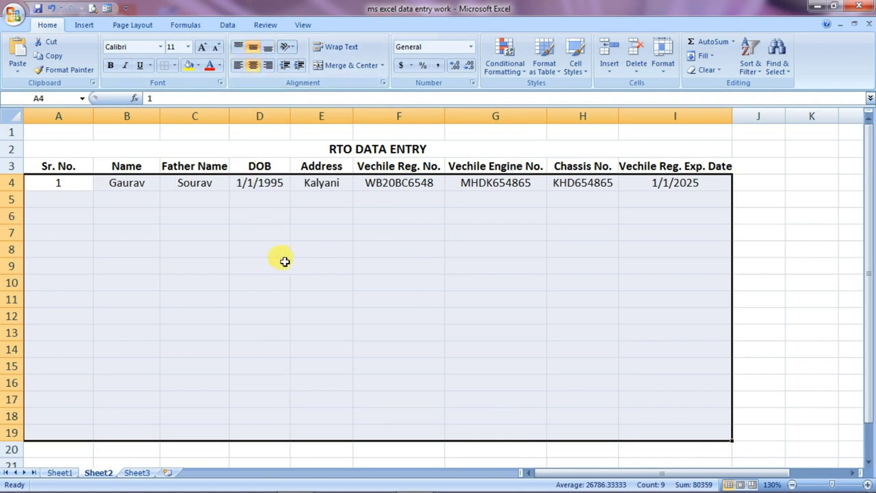
drag(35, 144, 372, 420)
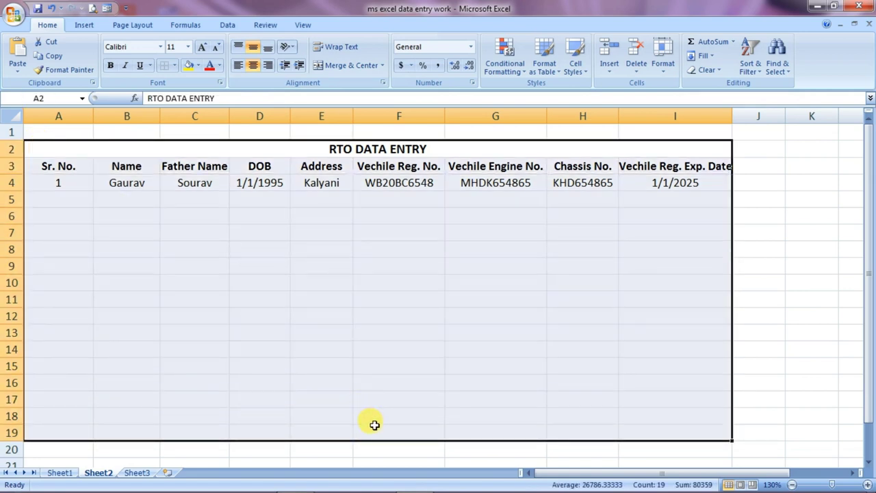
Apply All Borders to the RTO table from A2 down to I19
click(176, 65)
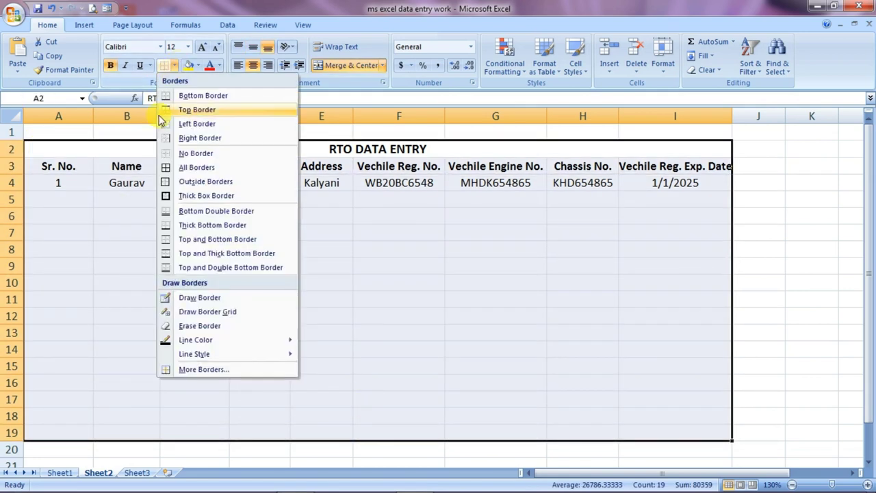
click(206, 169)
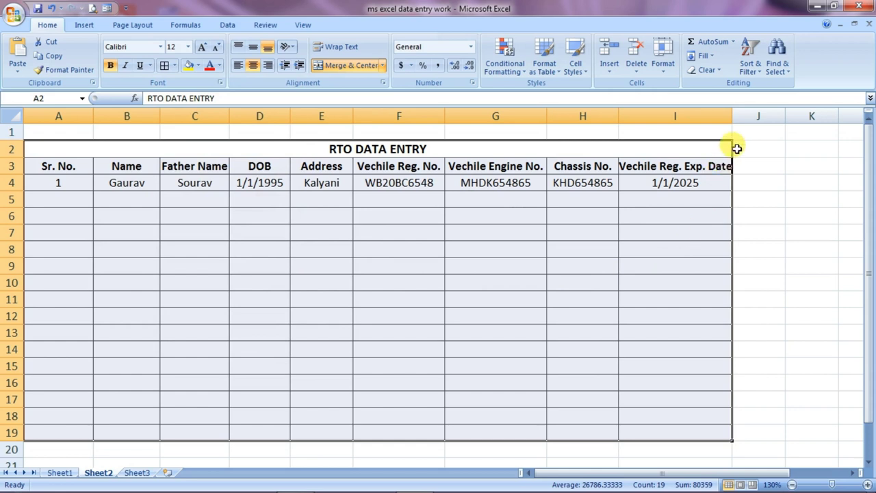
click(665, 263)
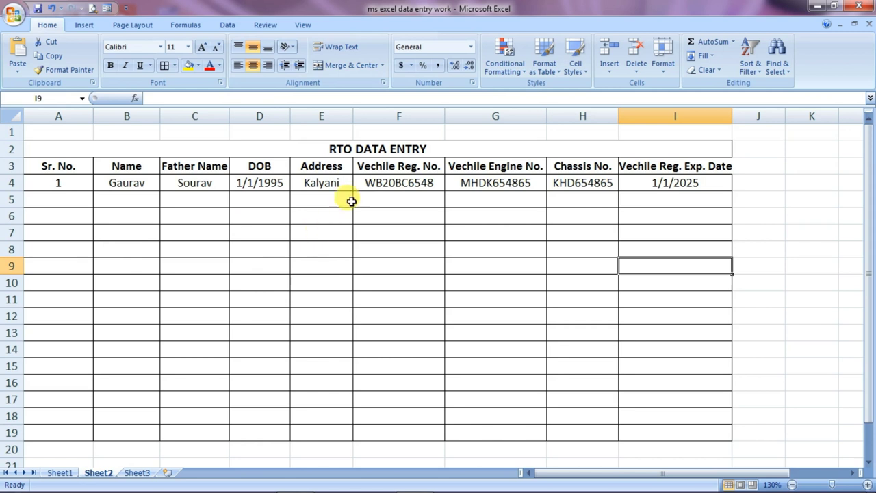
click(323, 235)
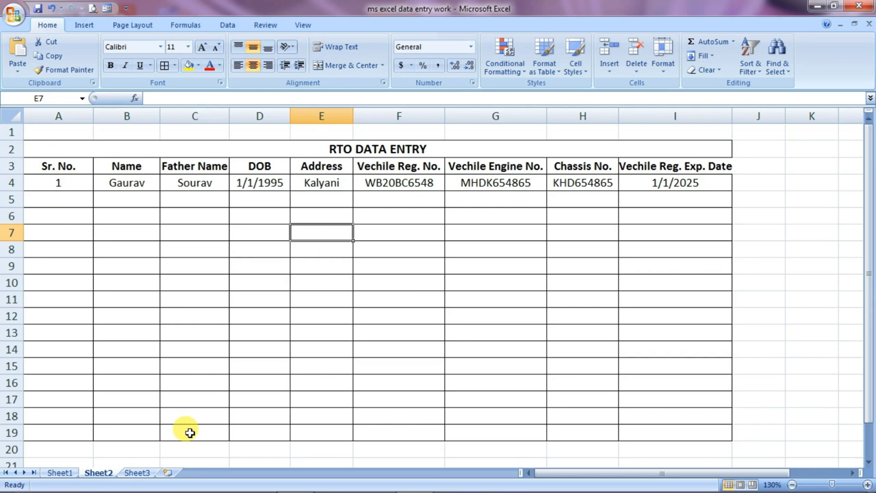
On Sheet3, set up the BANK DATA ENTRY title and the header row A2:G2
click(137, 473)
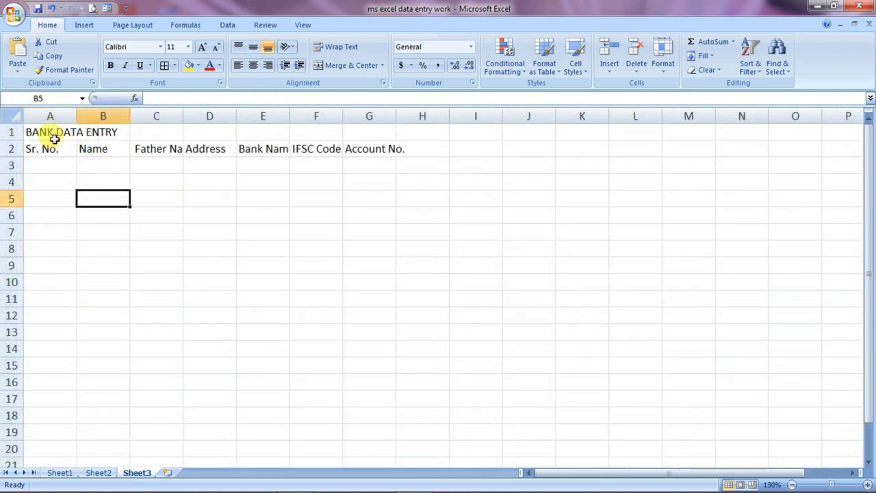
click(49, 131)
drag(49, 149, 381, 162)
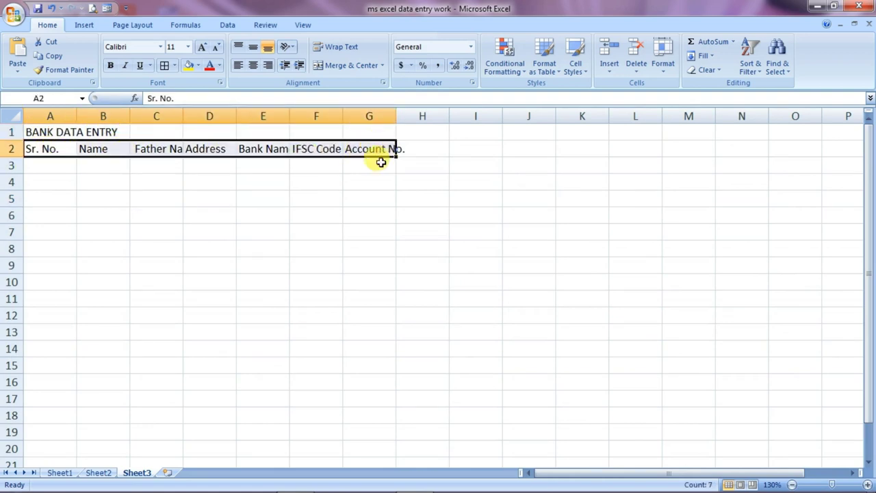
click(91, 168)
Widen columns B to G so headers like Name and Father Name show in full
drag(130, 120, 151, 118)
drag(205, 116, 235, 118)
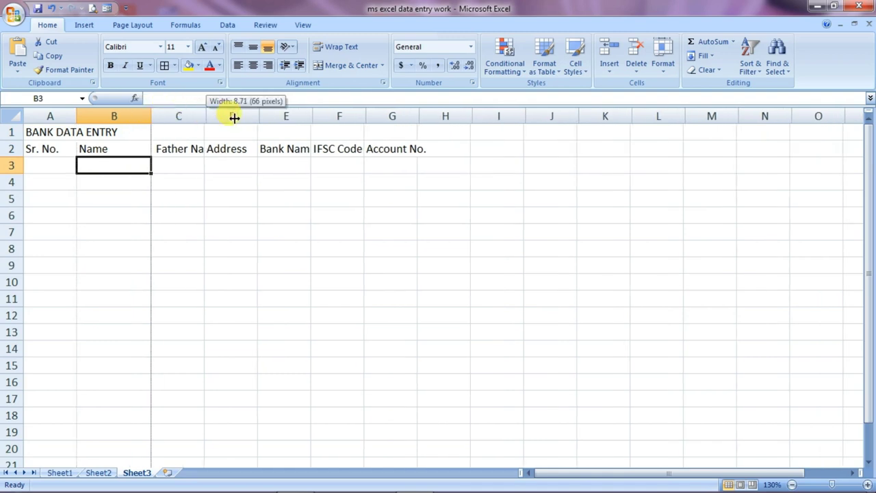
drag(234, 118, 247, 118)
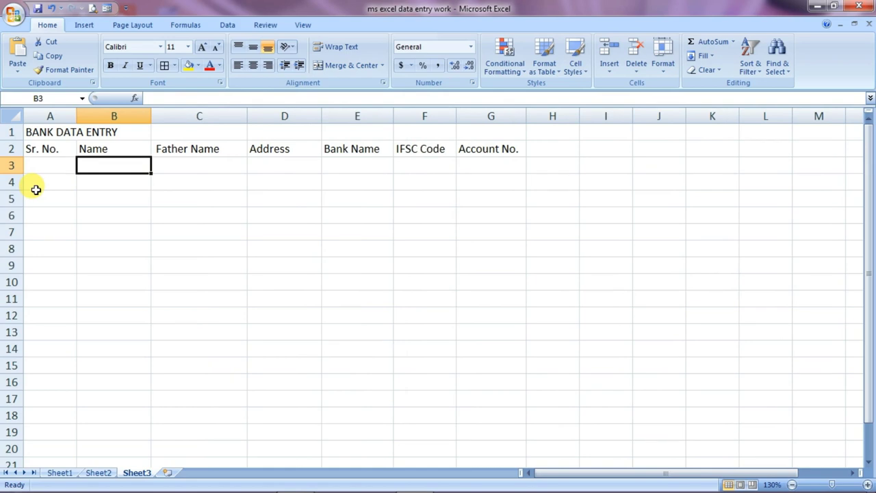
click(46, 149)
drag(45, 150, 461, 148)
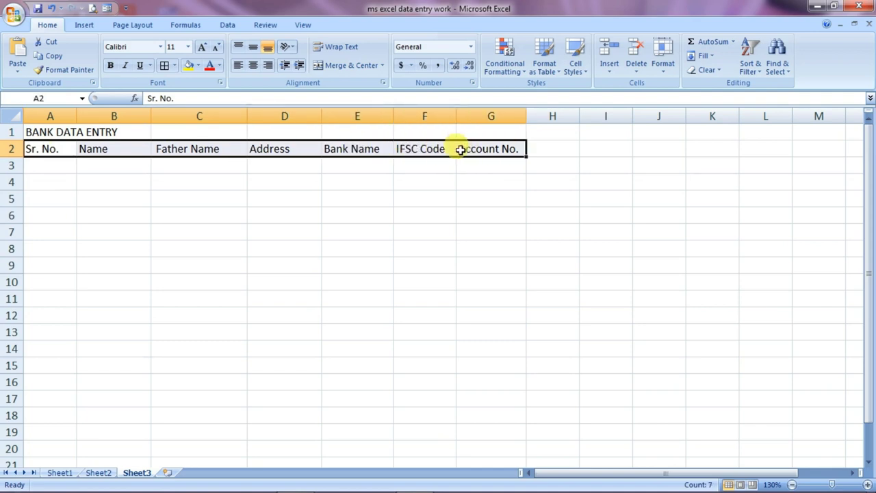
Add the first bank customer's details as record 1 through the data form
click(108, 11)
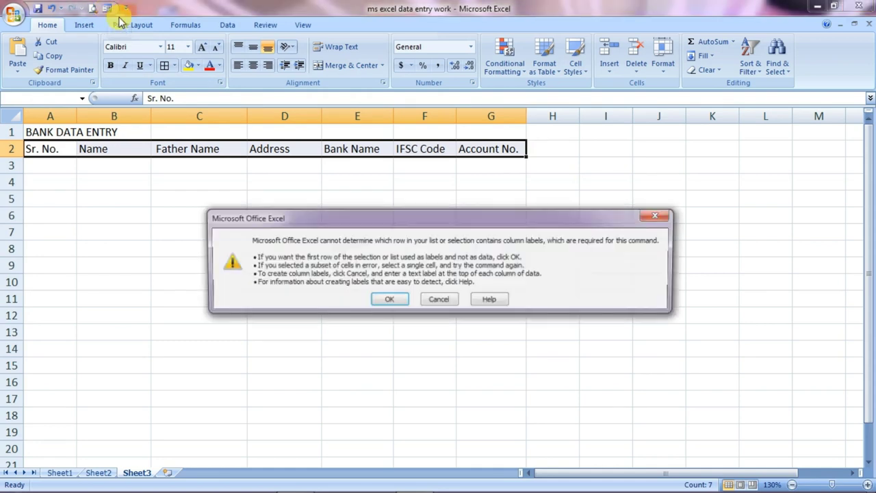
click(387, 302)
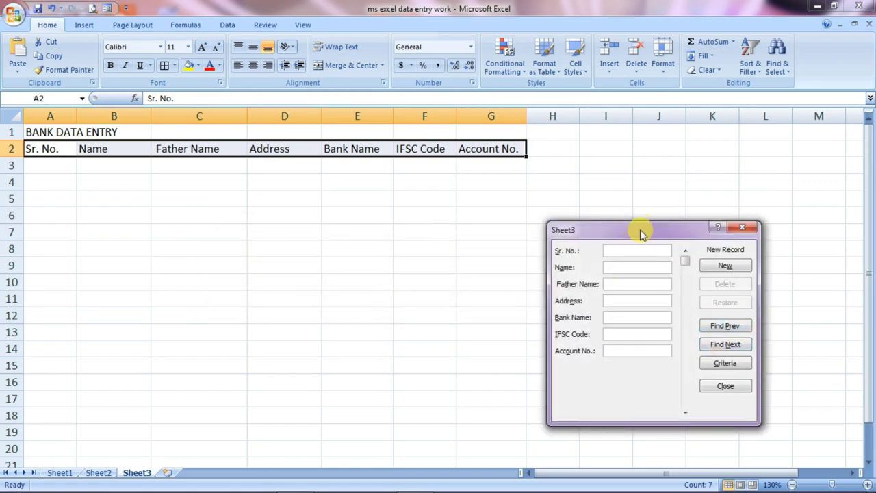
drag(639, 231, 622, 172)
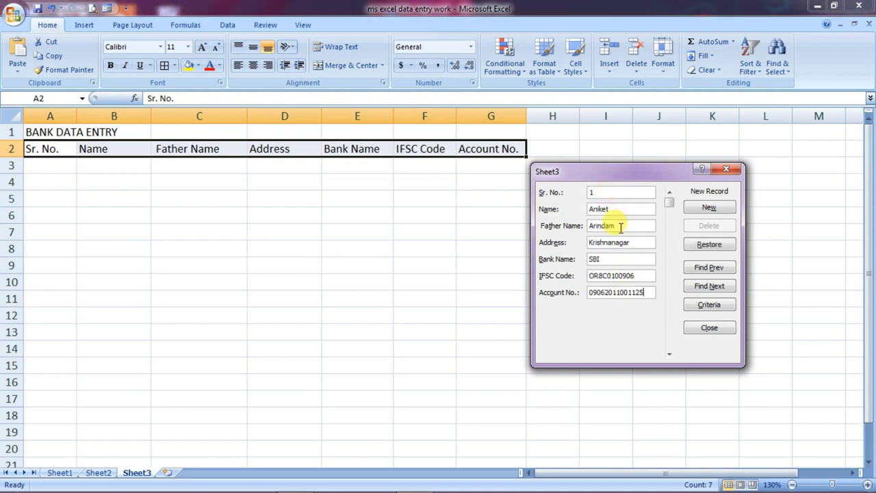
click(709, 209)
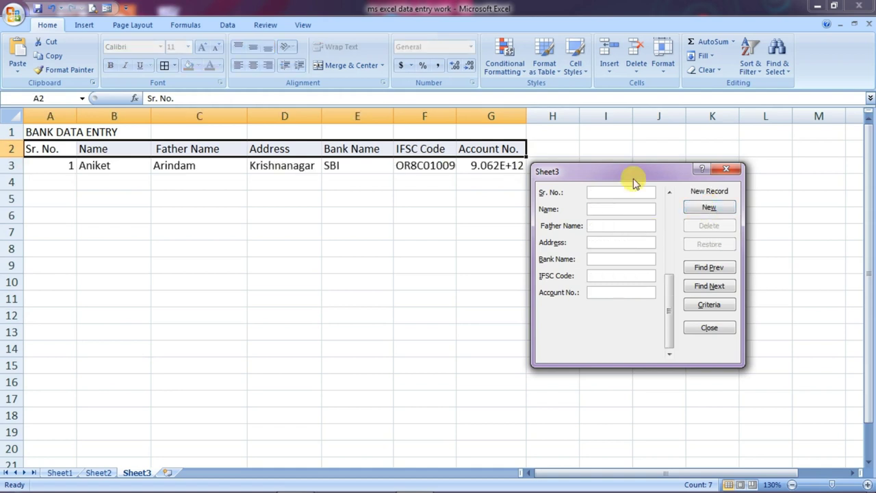
drag(632, 173, 639, 191)
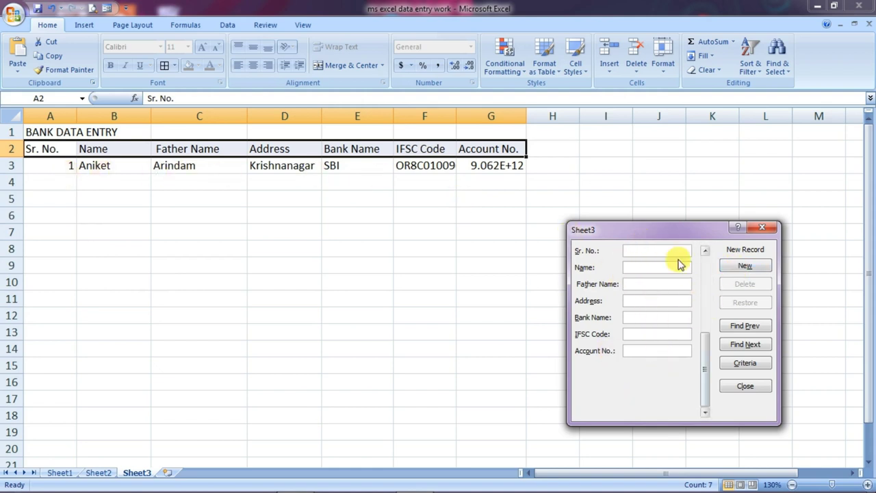
click(762, 227)
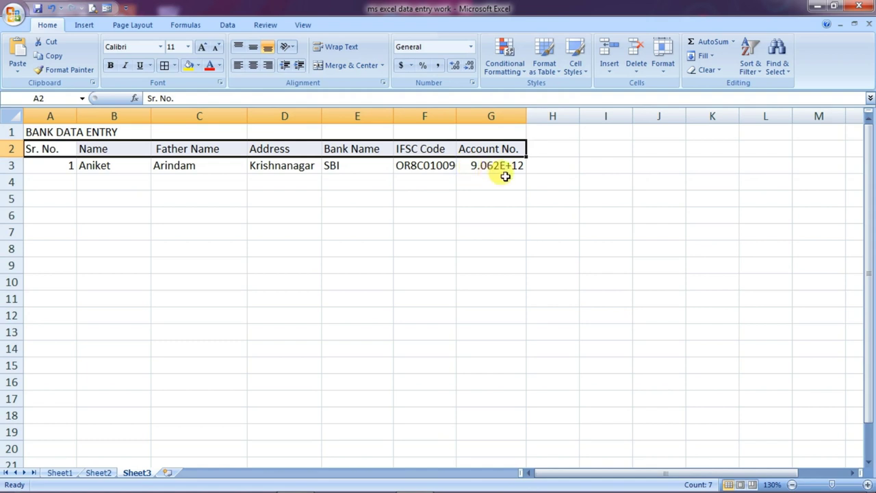
Widen column G and retype the account number in G3
drag(526, 118, 538, 117)
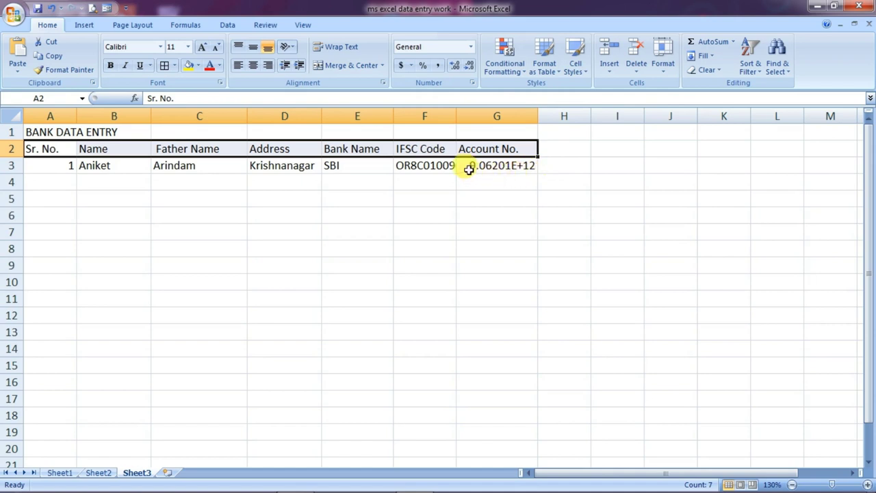
click(503, 172)
key(ctrl+v)
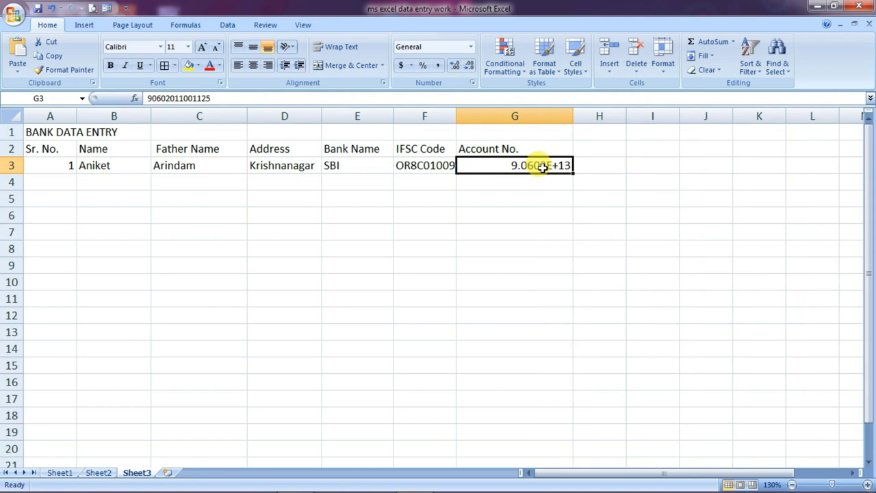
key(BackSpace)
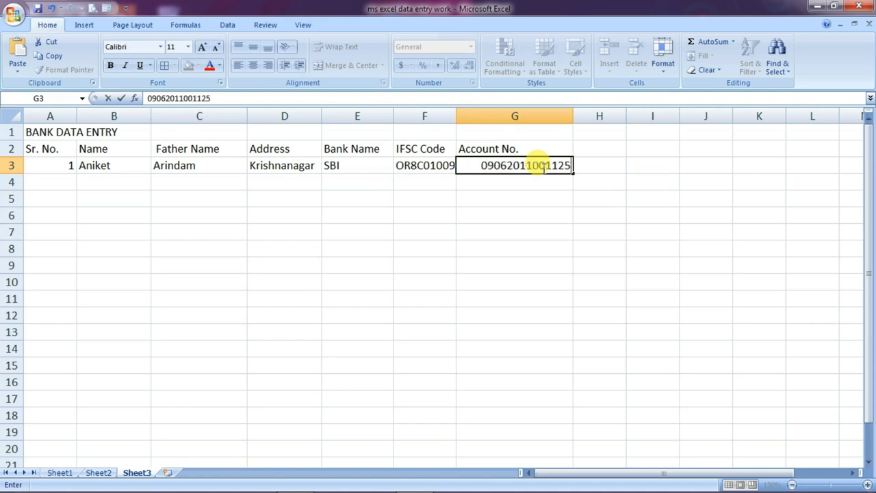
key(Return)
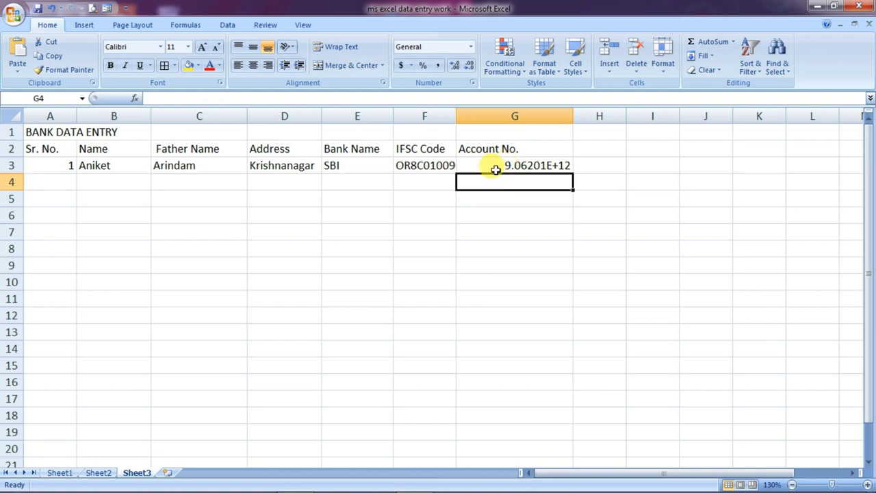
Re-enter the G3 account number with an apostrophe prefix to keep its leading zero
click(505, 165)
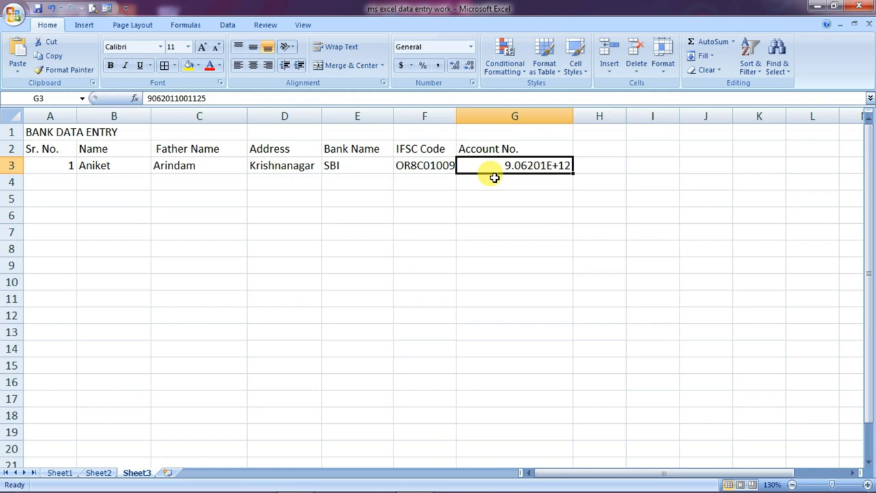
key(BackSpace)
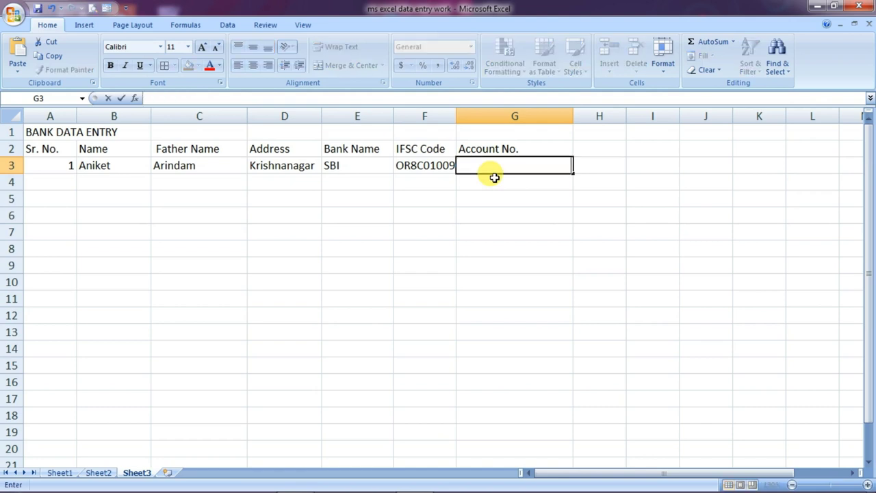
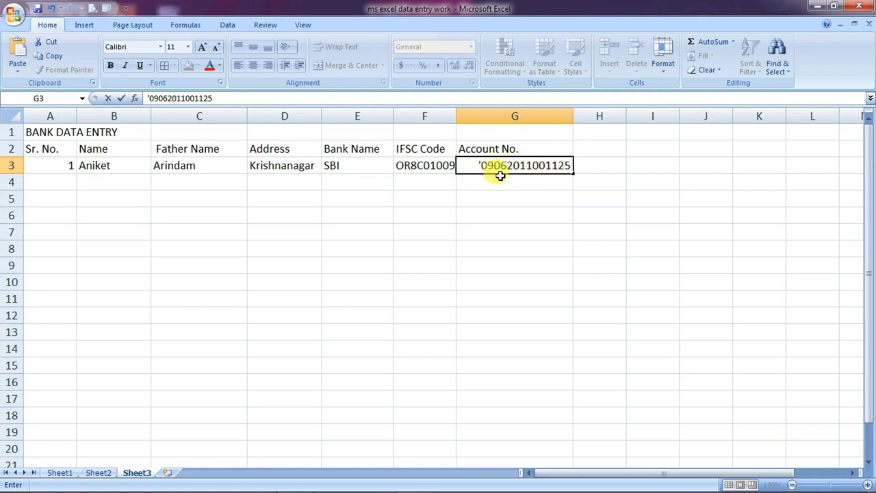
key(Return)
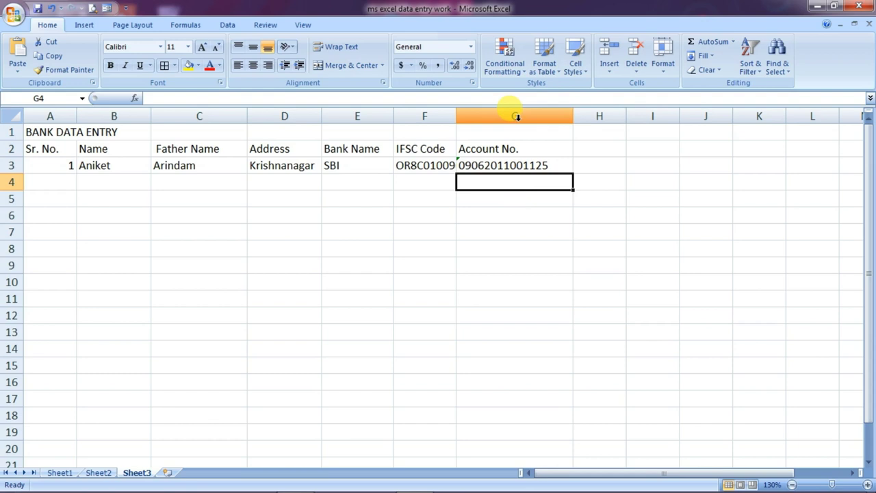
Give all of column G the Text number format through Format Cells
click(517, 117)
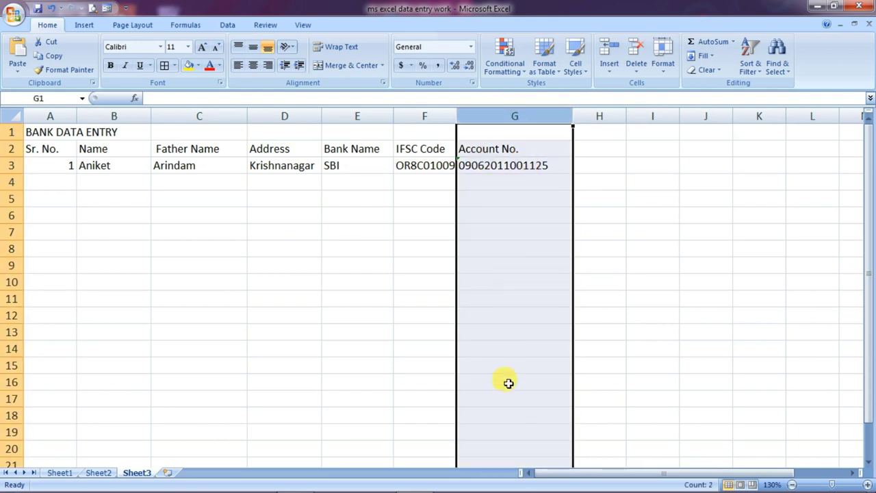
right_click(512, 194)
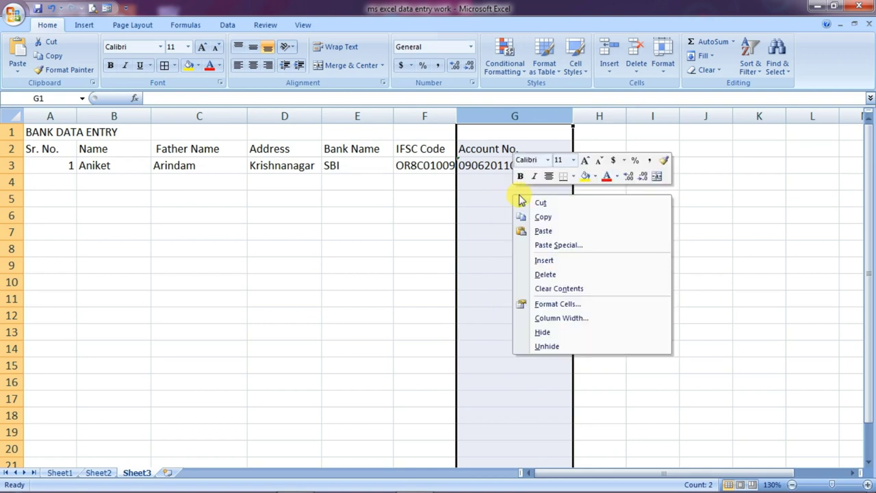
click(549, 306)
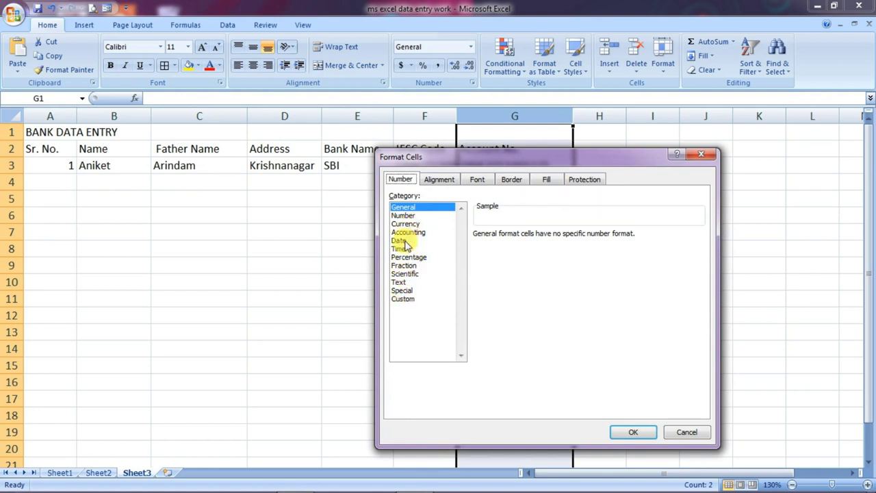
click(400, 282)
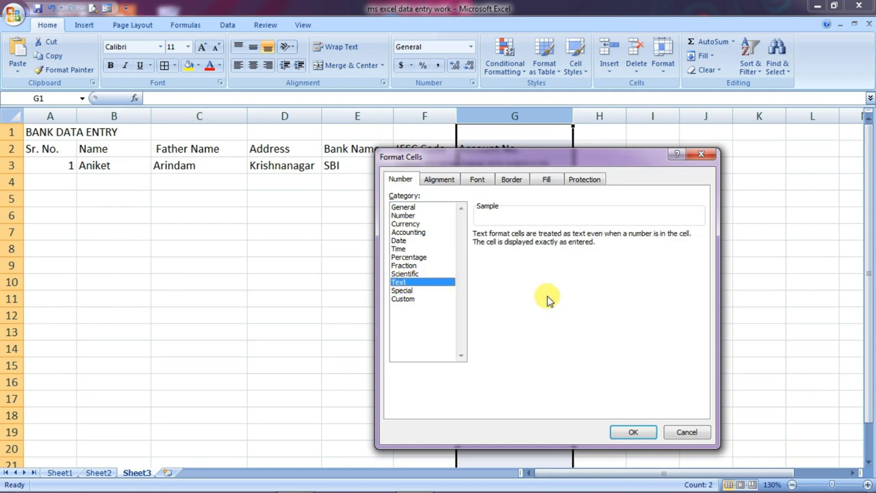
click(634, 432)
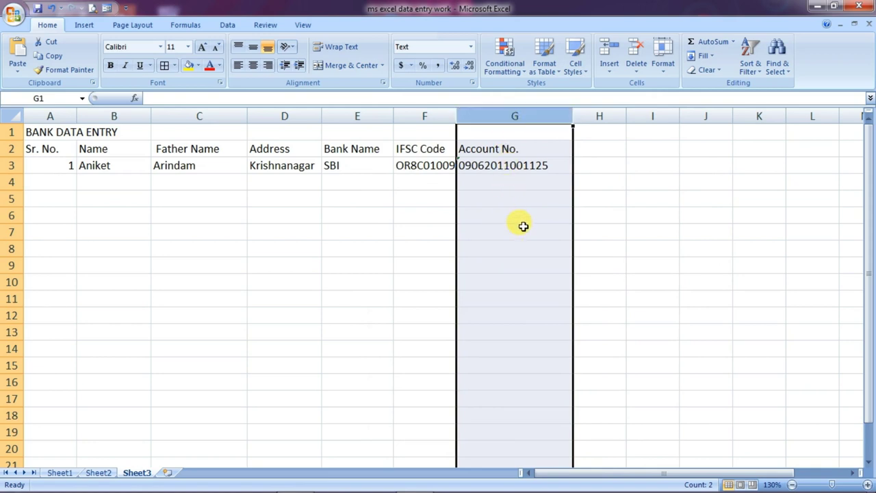
Enter the second customer's account number, leading zero included, in G4
click(500, 185)
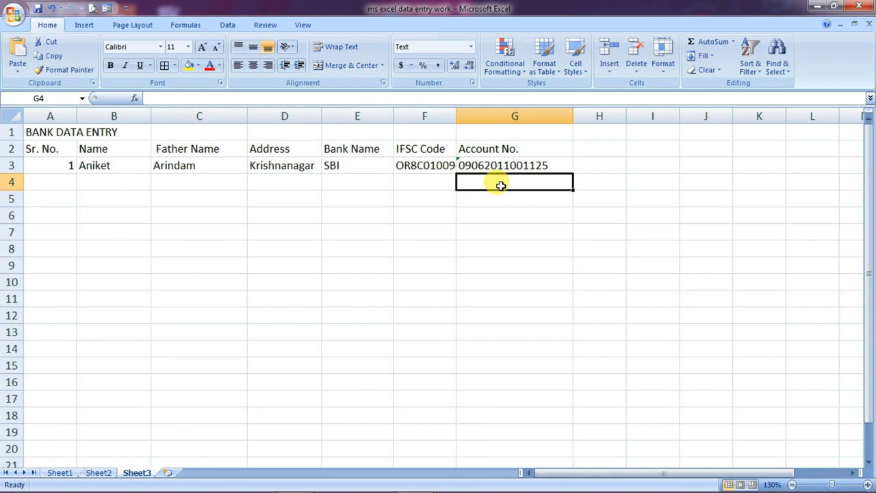
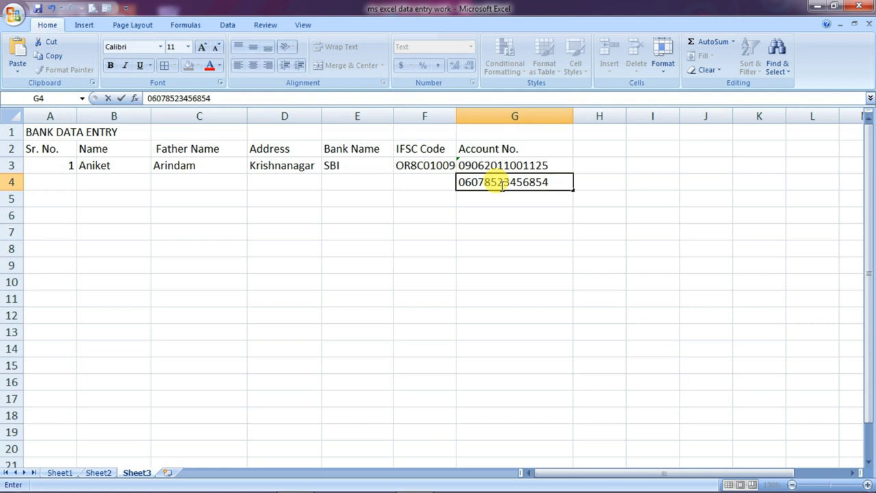
key(Return)
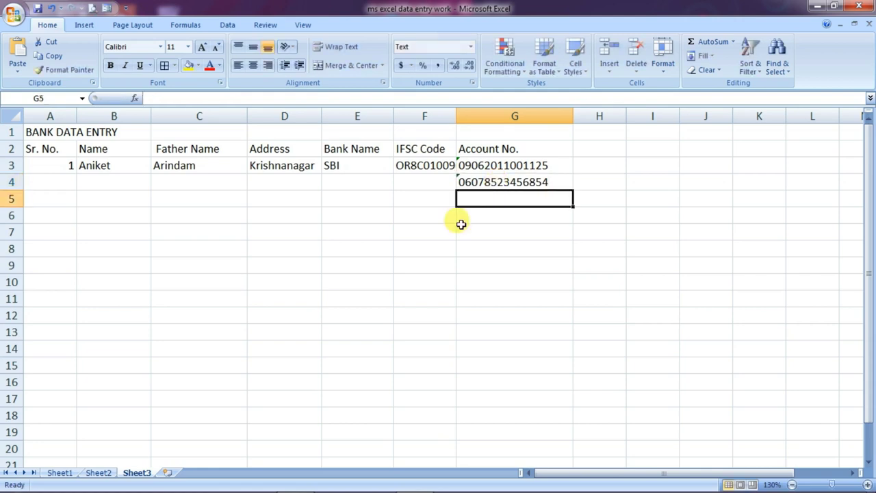